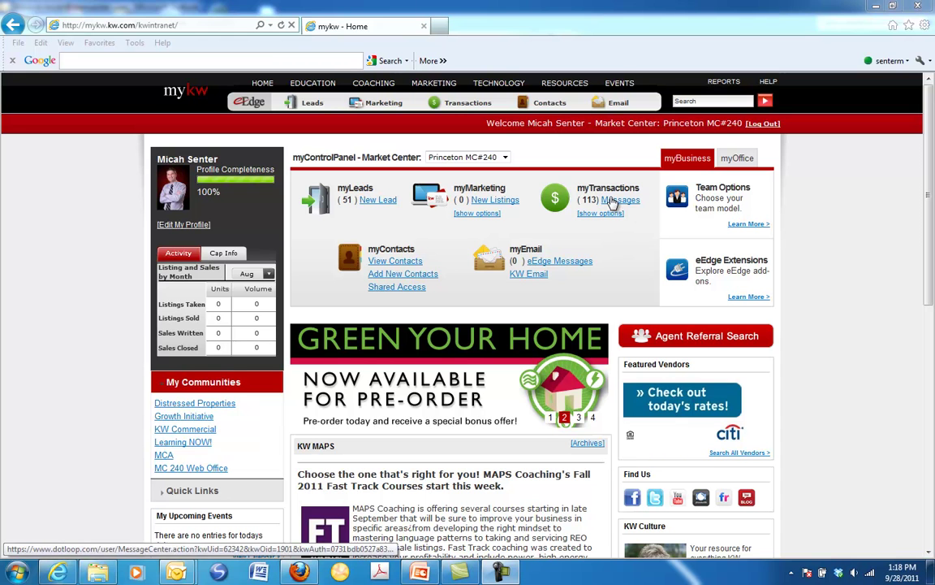
# Go from the myTransactions Messages inbox to the DotLoop Agent Home page
pyautogui.click(611, 202)
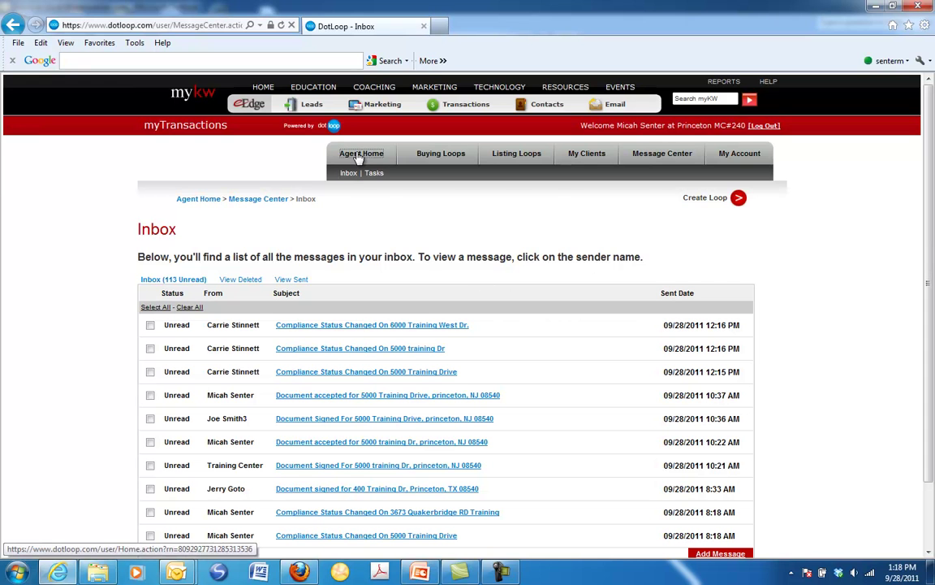
pyautogui.click(358, 156)
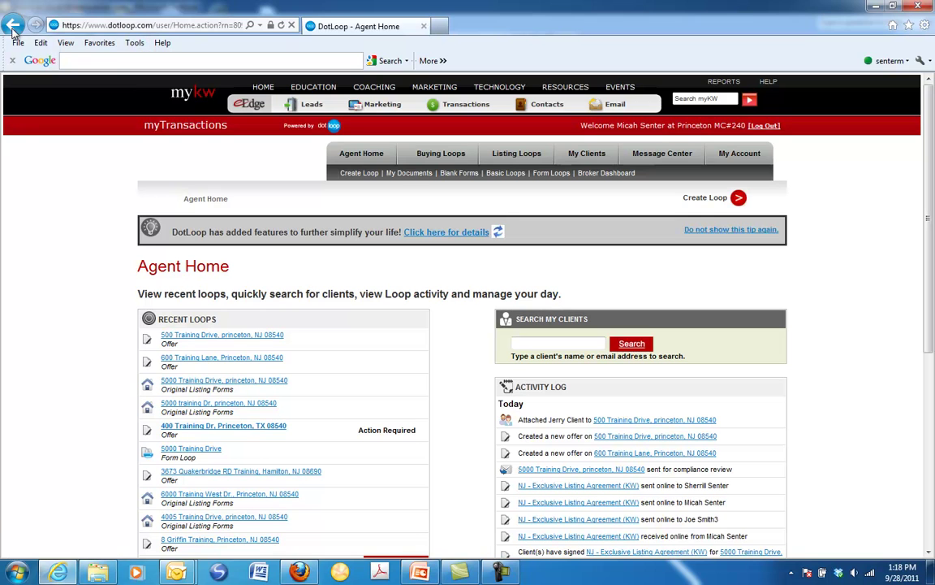
pyautogui.moveTo(313, 87)
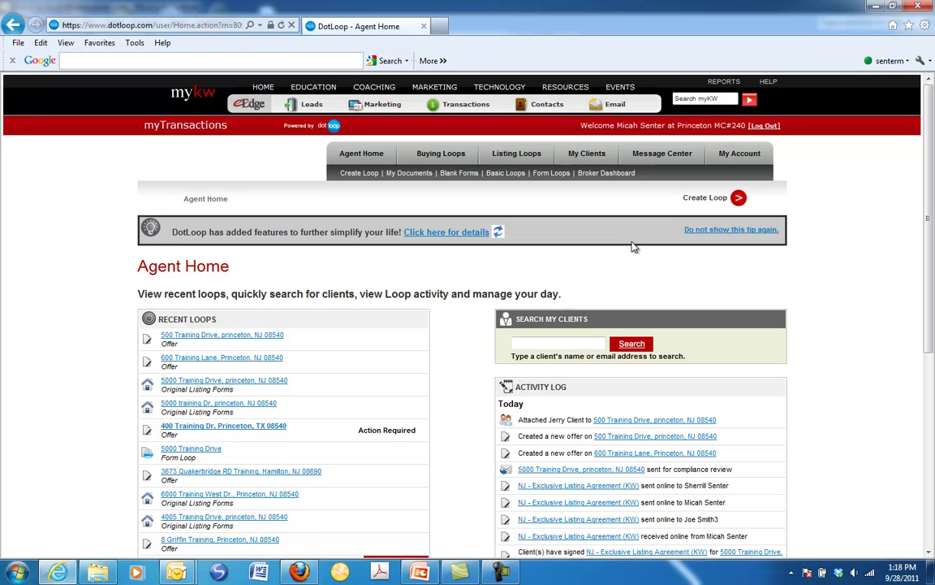
# Start a new loop, reveal the other loop types, and pick the Buyer Packet-NJ buying form set
pyautogui.click(717, 199)
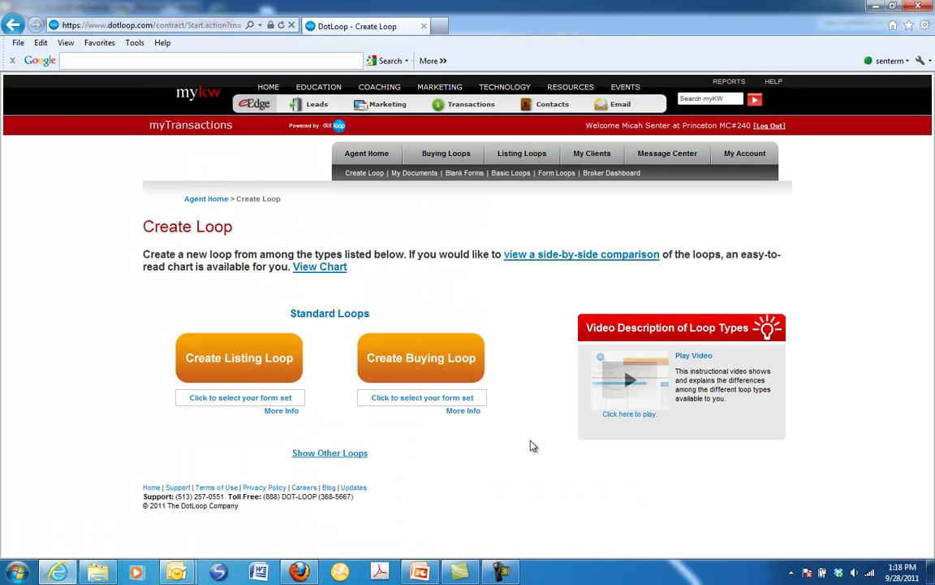
pyautogui.click(329, 454)
pyautogui.scroll(-2, 529, 434)
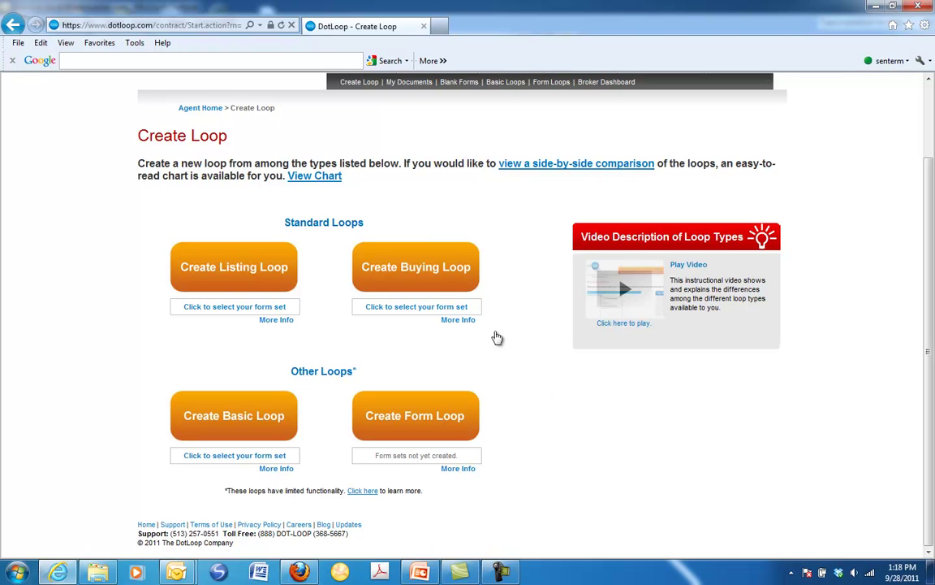
pyautogui.click(414, 315)
pyautogui.click(470, 306)
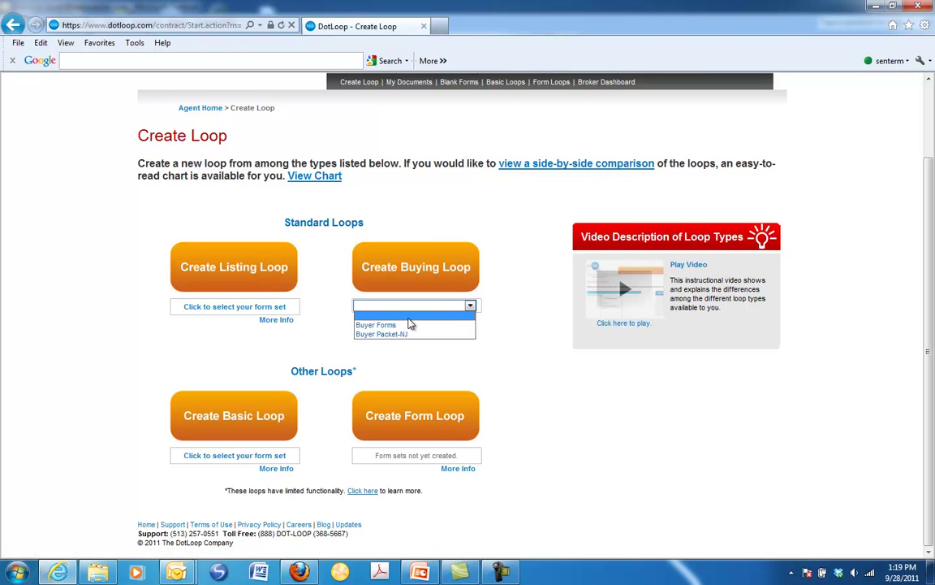
pyautogui.click(402, 335)
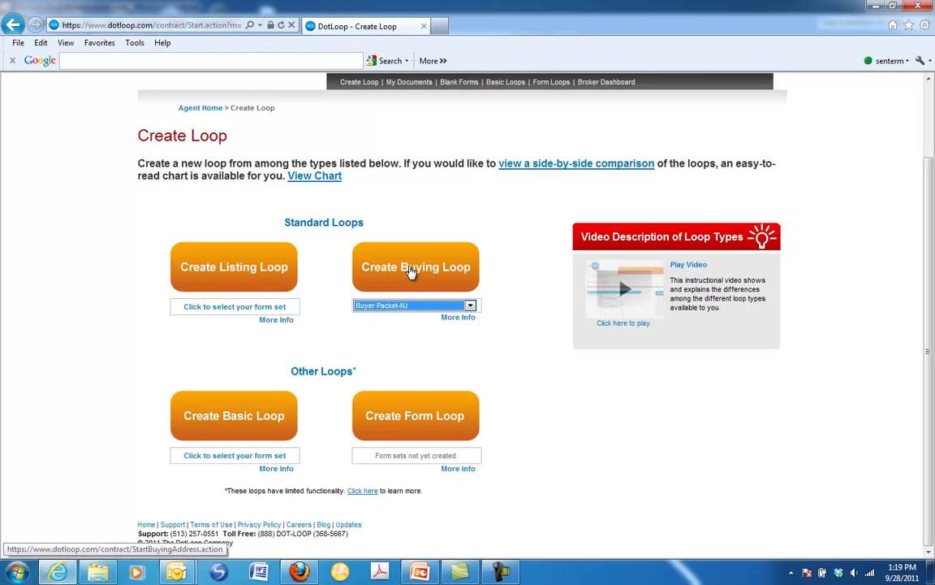
# Create the buying loop and enter street number 5000 and street 'Training Circle 1'
pyautogui.click(413, 272)
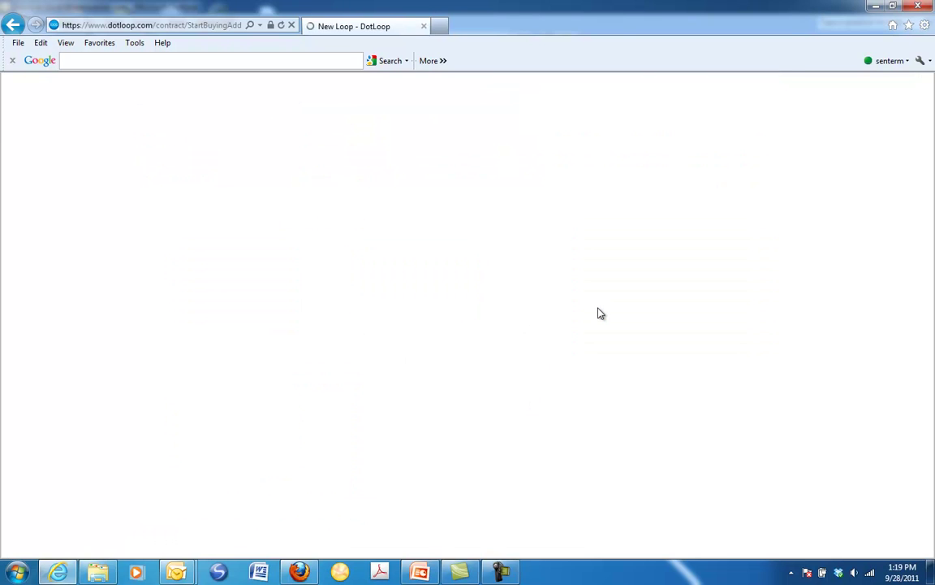
pyautogui.click(211, 369)
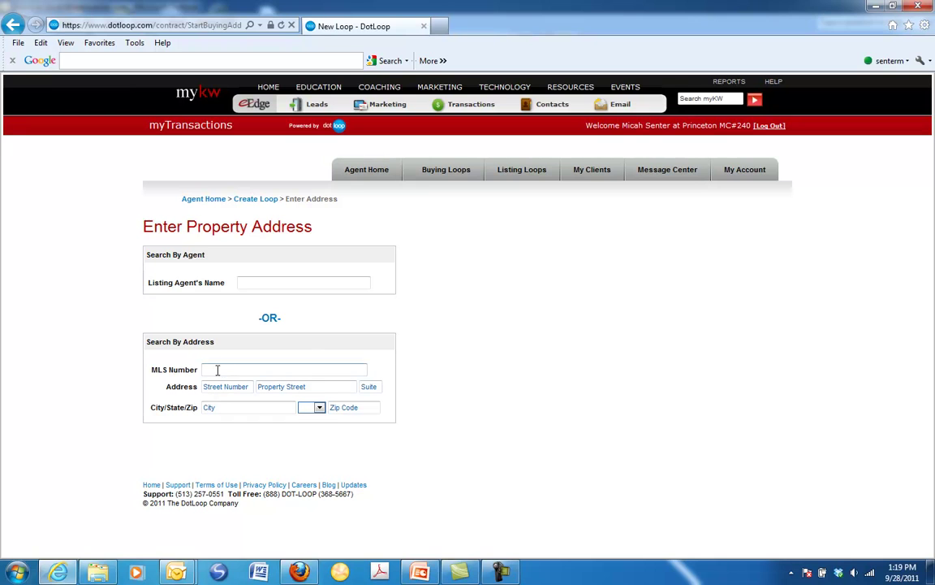
pyautogui.click(228, 387)
pyautogui.write('5000')
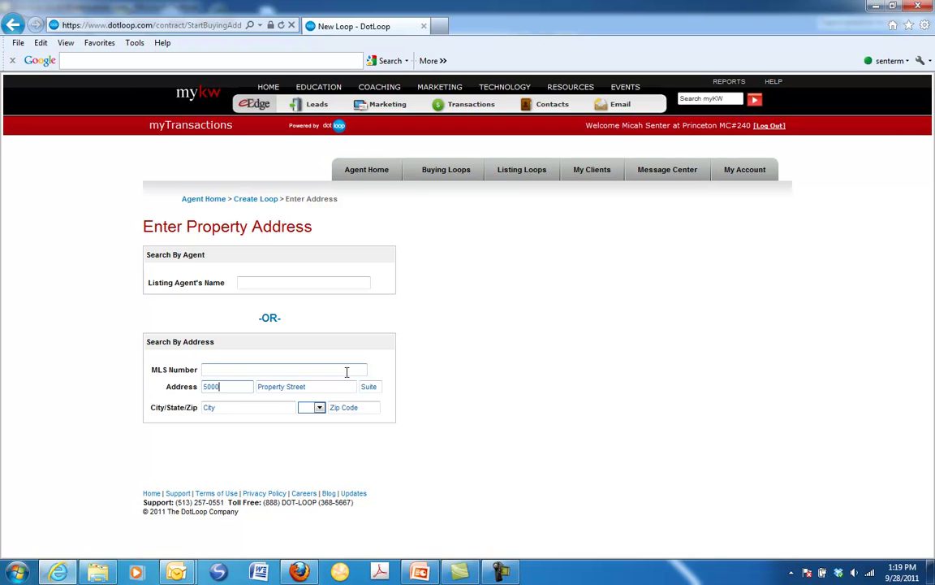
pyautogui.press('Tab')
pyautogui.write('Train')
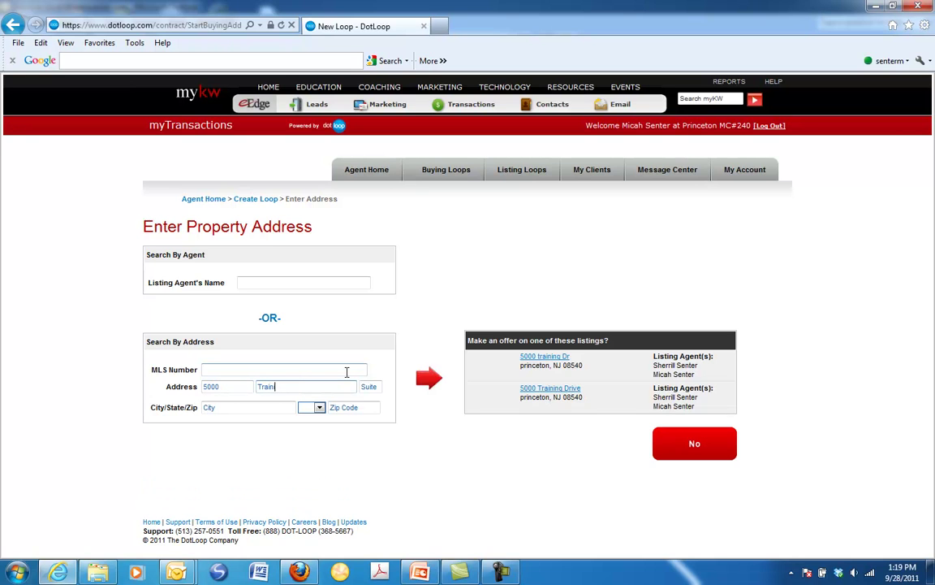
pyautogui.write('ing Circle 1')
# Enter city Princeton, state NJ and zip 08540, then continue
pyautogui.press('Tab')
pyautogui.press('Tab')
pyautogui.write('Princeton')
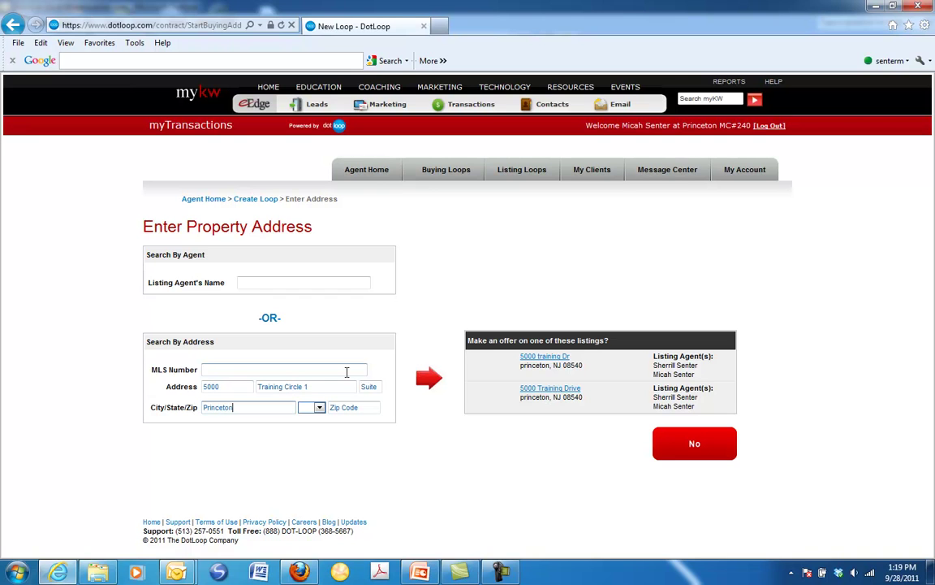
pyautogui.write('nj')
pyautogui.press('Tab')
pyautogui.write('08540')
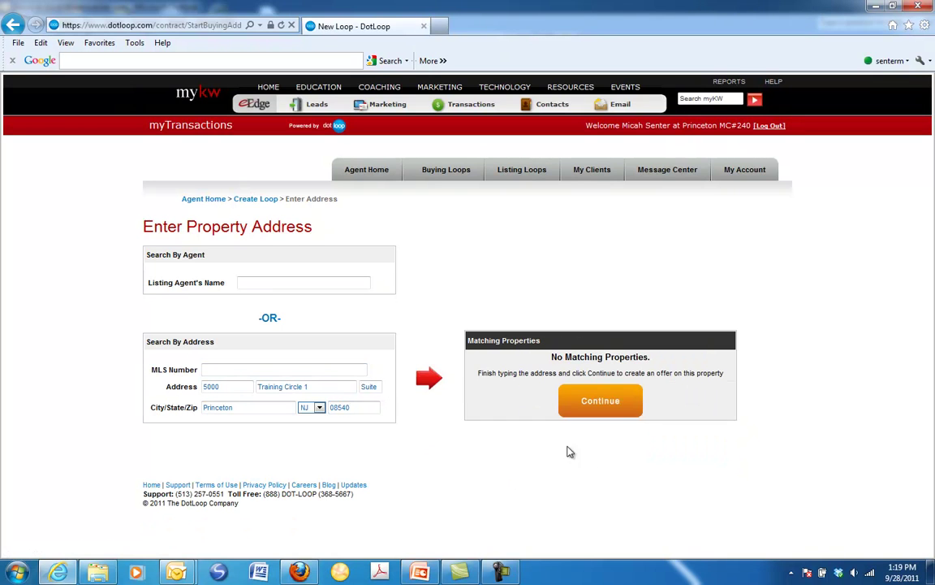
pyautogui.click(597, 403)
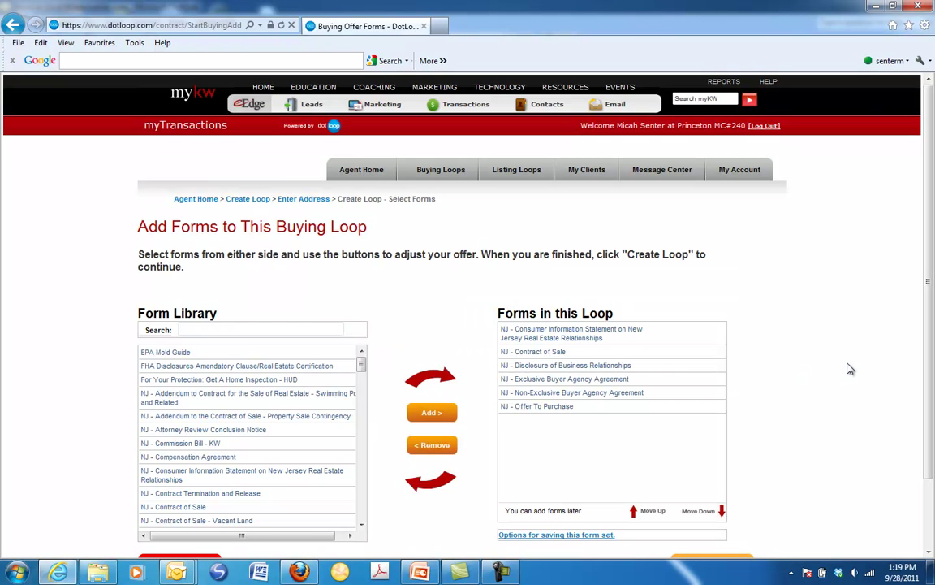
# Remove every form except NJ - Contract of Sale and create the loop
pyautogui.scroll(-2, 850, 369)
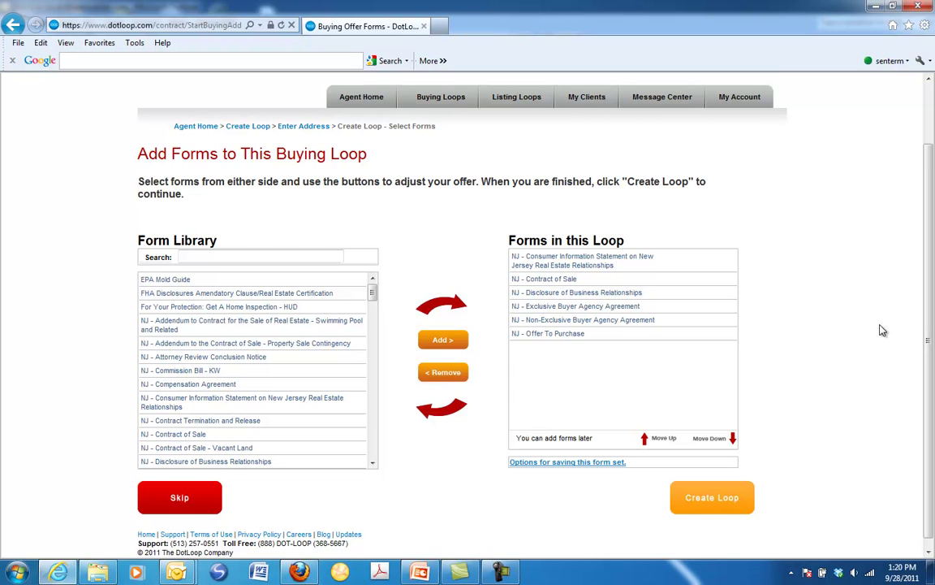
pyautogui.click(605, 267)
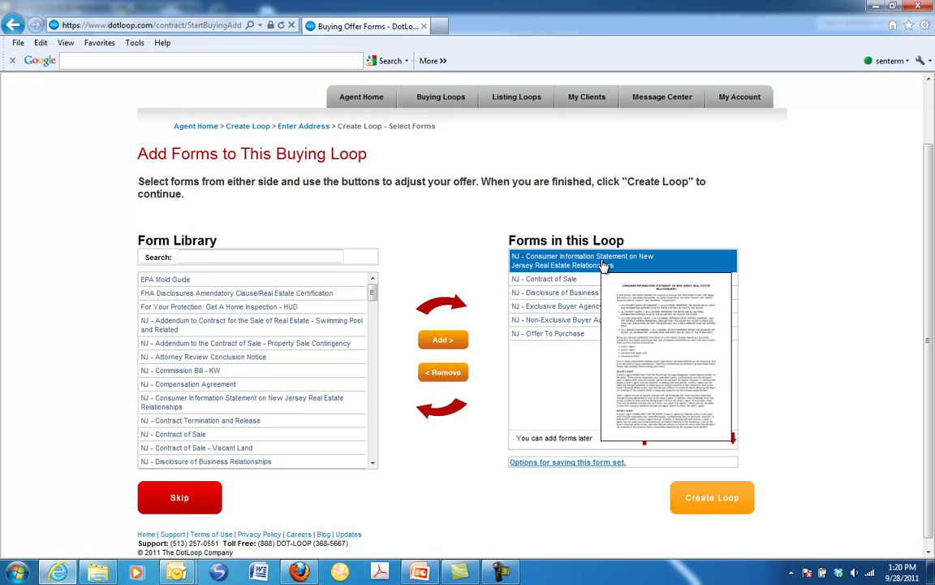
pyautogui.moveTo(568, 299); pyautogui.dragTo(683, 348)
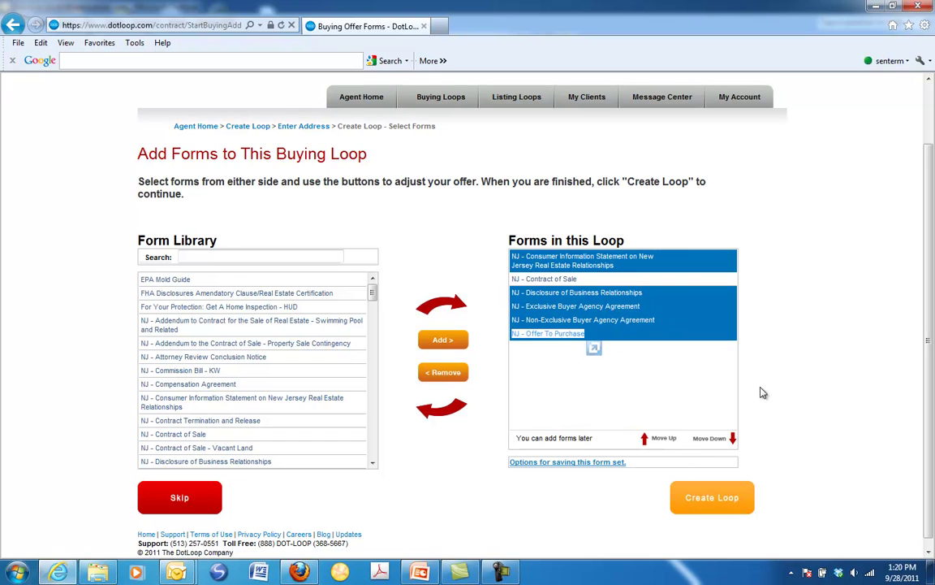
pyautogui.click(436, 374)
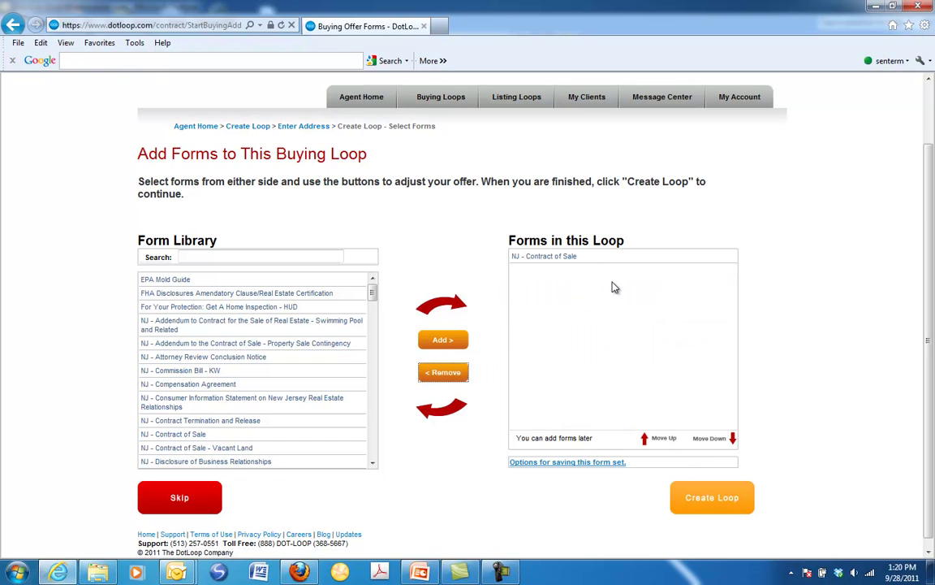
pyautogui.scroll(-1, 811, 325)
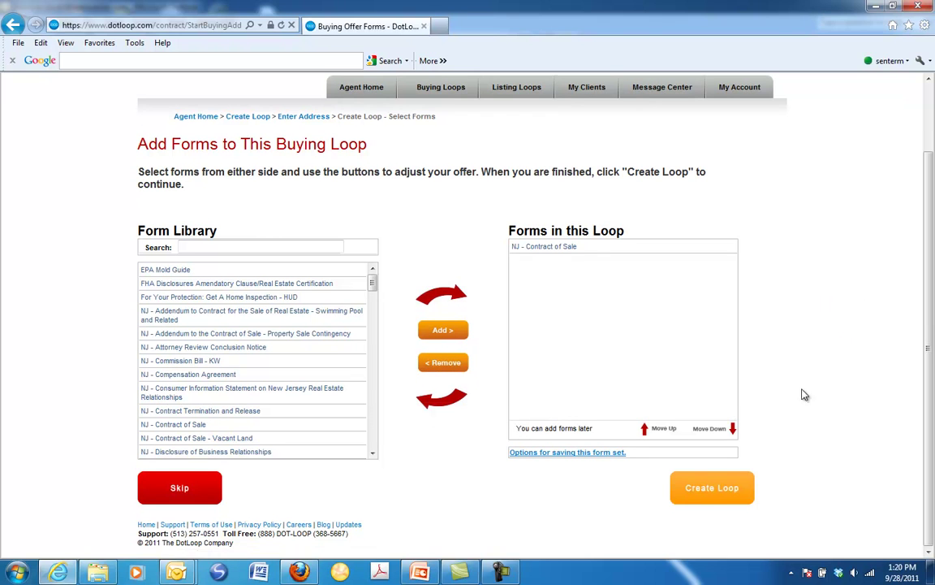
pyautogui.click(698, 497)
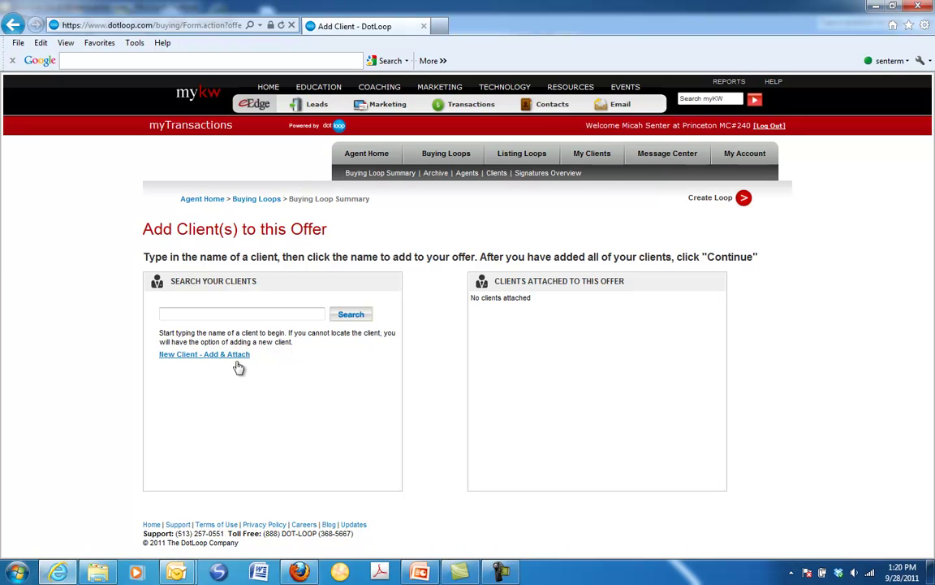
# Add and attach a new client with the client's first name, last name and e-mail, then save
pyautogui.click(209, 355)
pyautogui.click(256, 209)
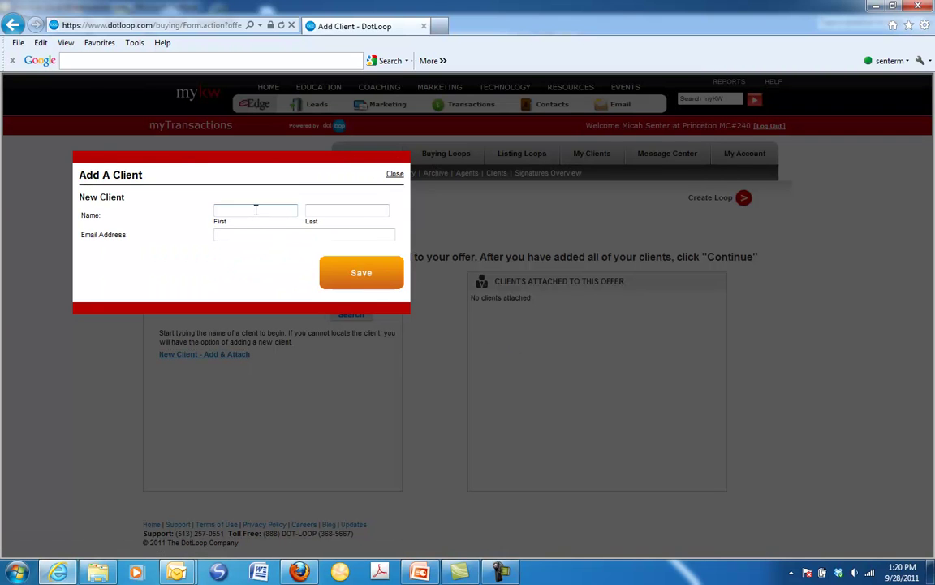
pyautogui.press('Tab')
pyautogui.press('Tab')
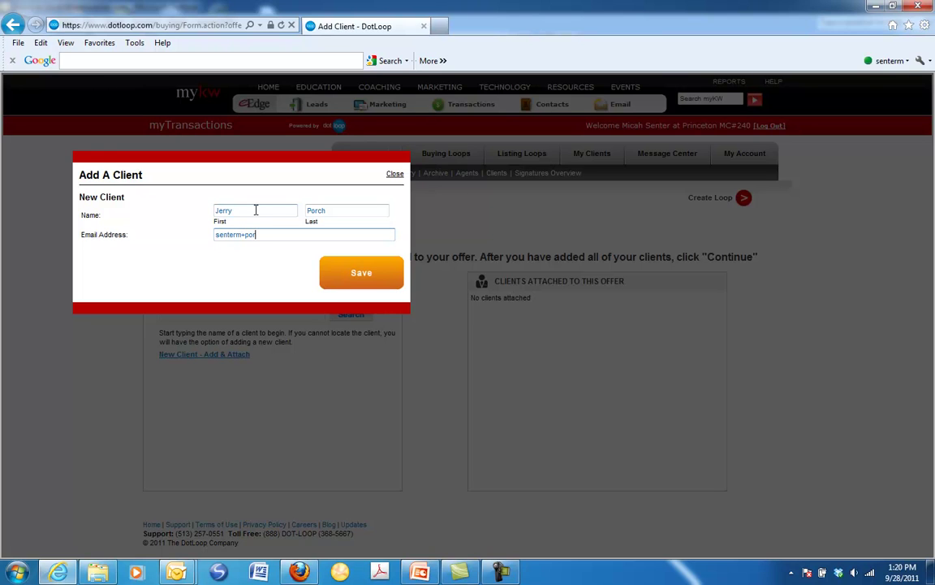
pyautogui.click(345, 281)
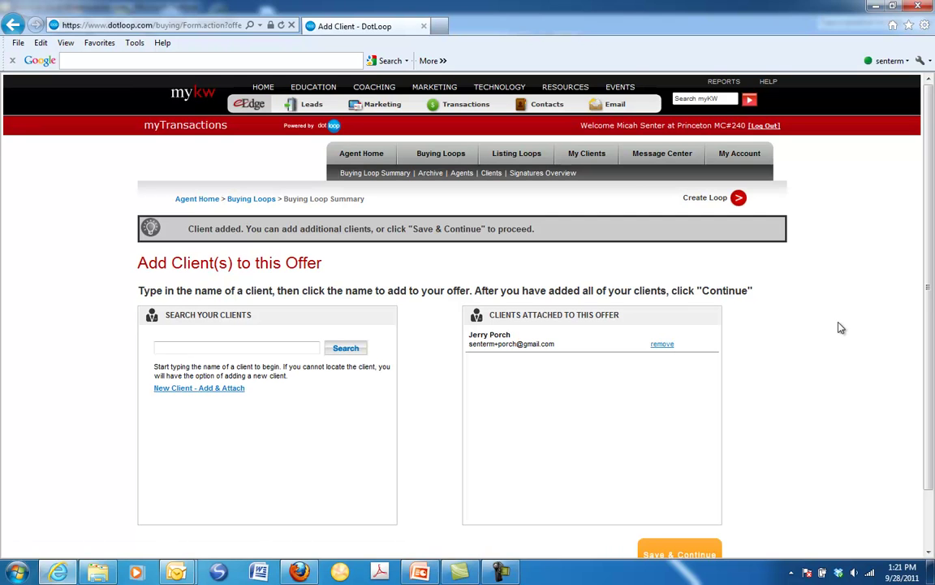
pyautogui.scroll(-2, 840, 327)
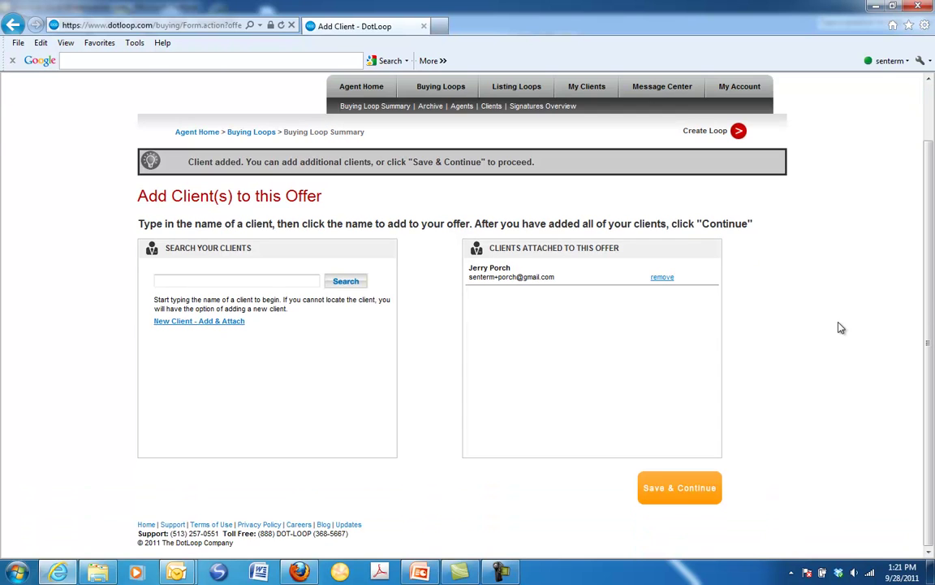
pyautogui.click(687, 486)
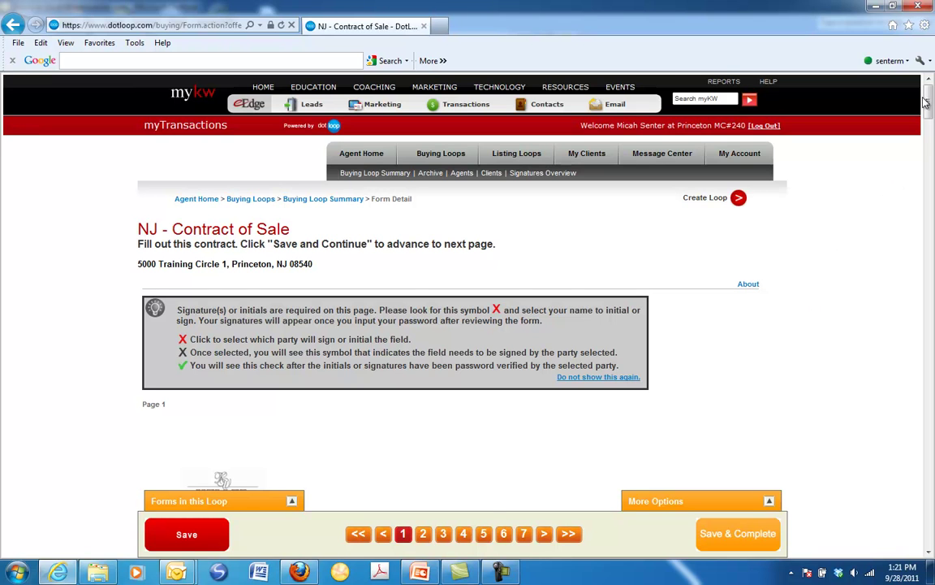
# Enter a $1,000.00 Initial Deposit in the contract and Save & Complete it
pyautogui.moveTo(931, 102); pyautogui.dragTo(933, 195)
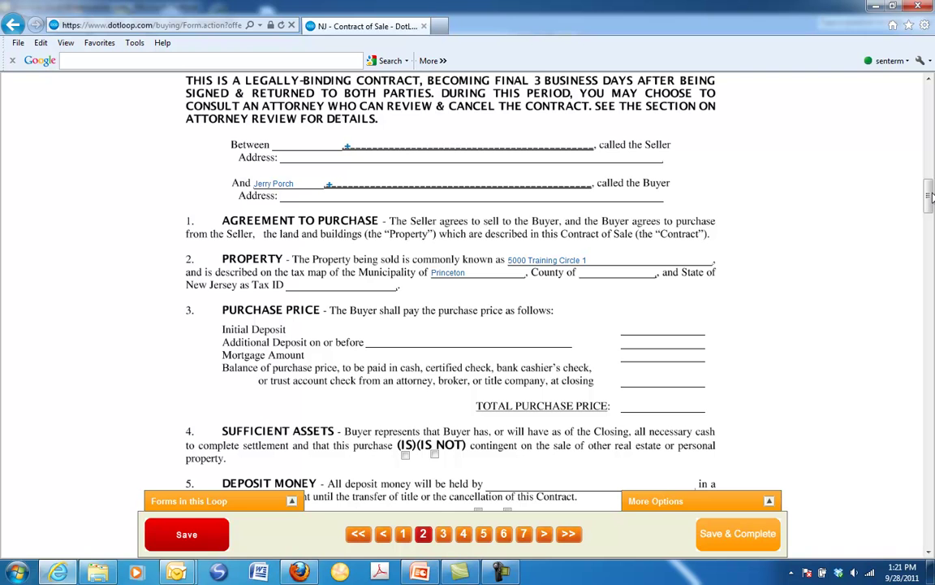
pyautogui.scroll(-3, 715, 375)
pyautogui.scroll(-4, 698, 377)
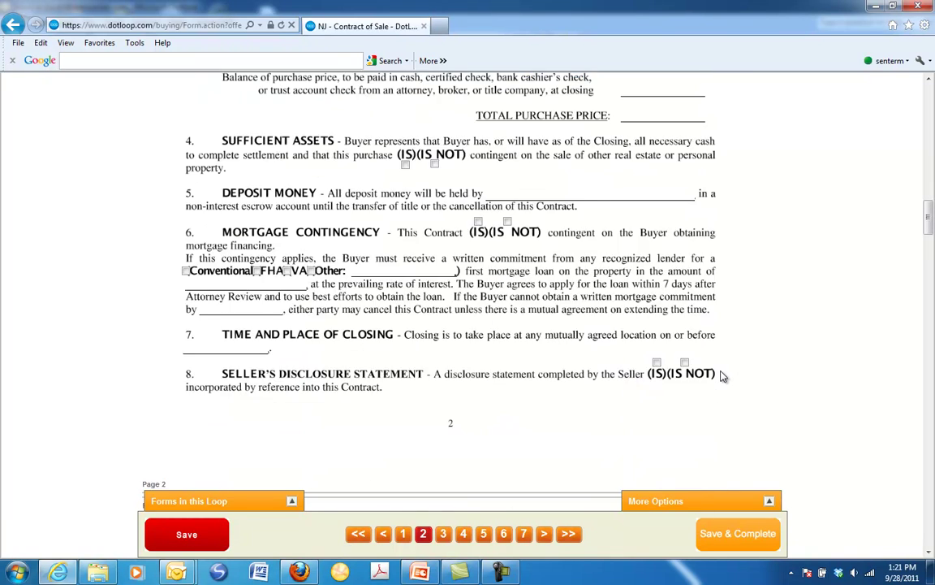
pyautogui.scroll(8, 666, 376)
pyautogui.click(653, 328)
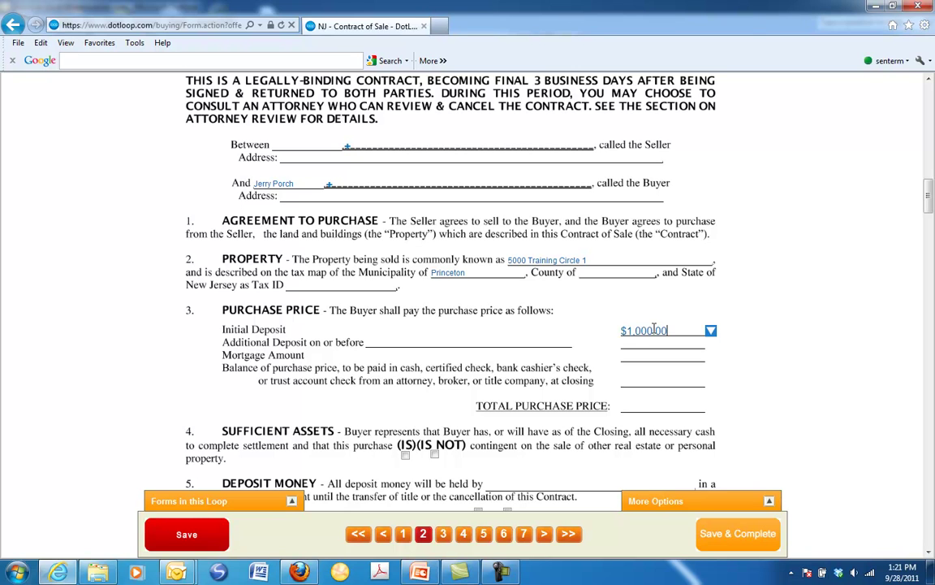
pyautogui.moveTo(929, 197); pyautogui.dragTo(931, 536)
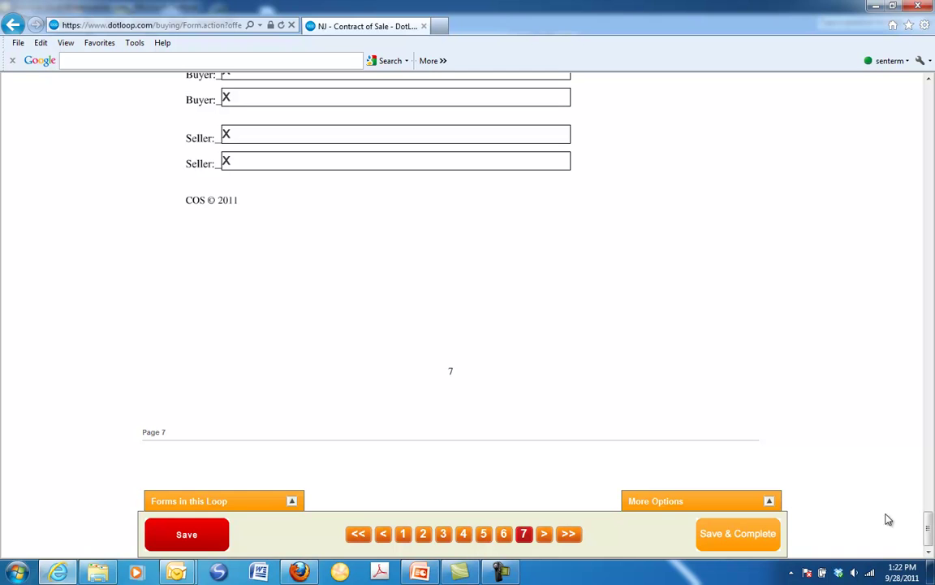
pyautogui.click(728, 536)
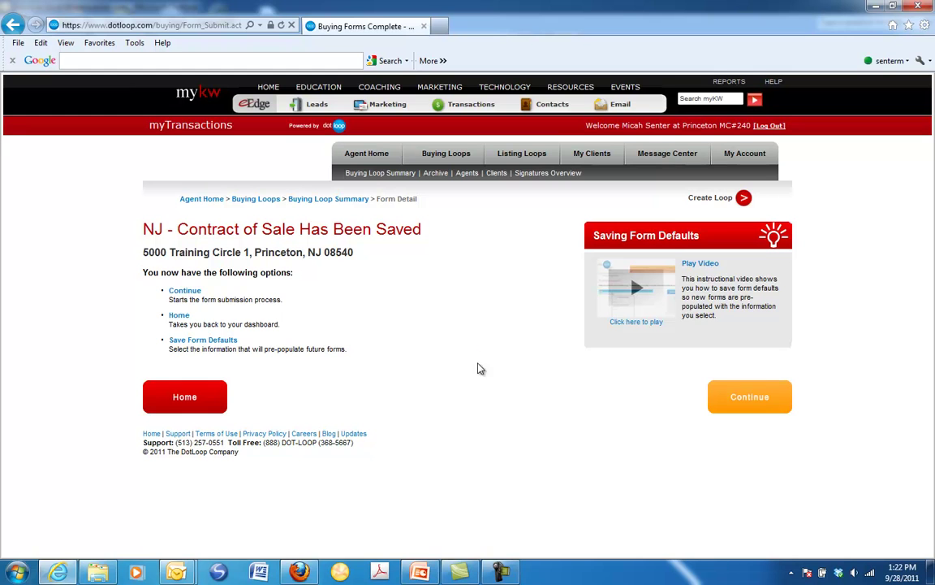
# Write the custom e-mail message 'Please see enclosed contract' for the client
pyautogui.click(728, 406)
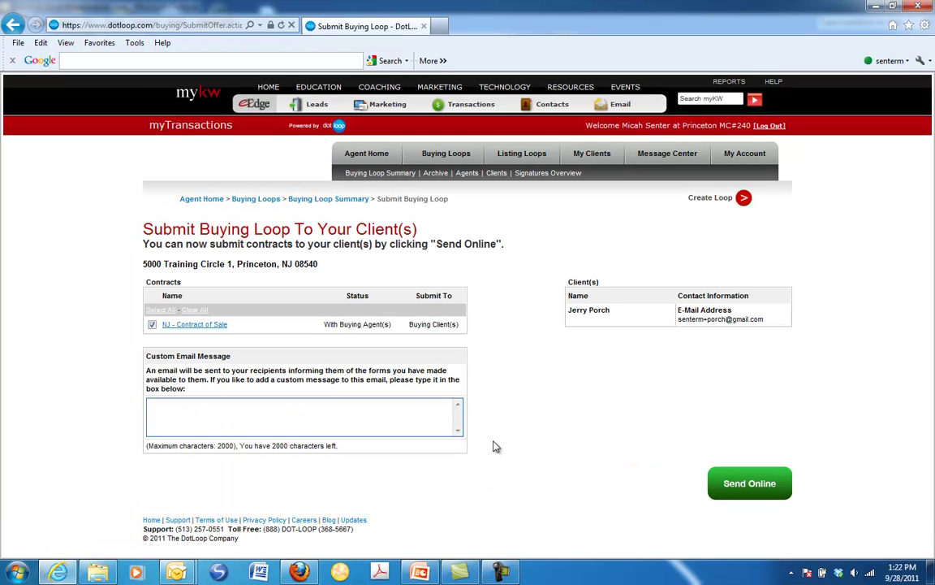
pyautogui.click(373, 423)
pyautogui.write('Please see c')
pyautogui.press('BackSpace')
pyautogui.write('enclosed contract')
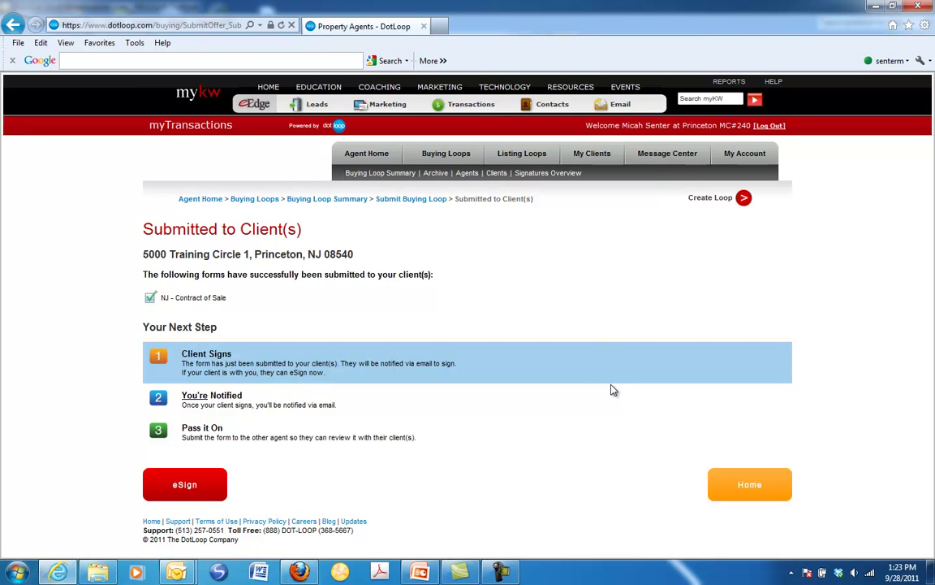
# Send the contract online and return to the Buying Loop Summary
pyautogui.click(402, 200)
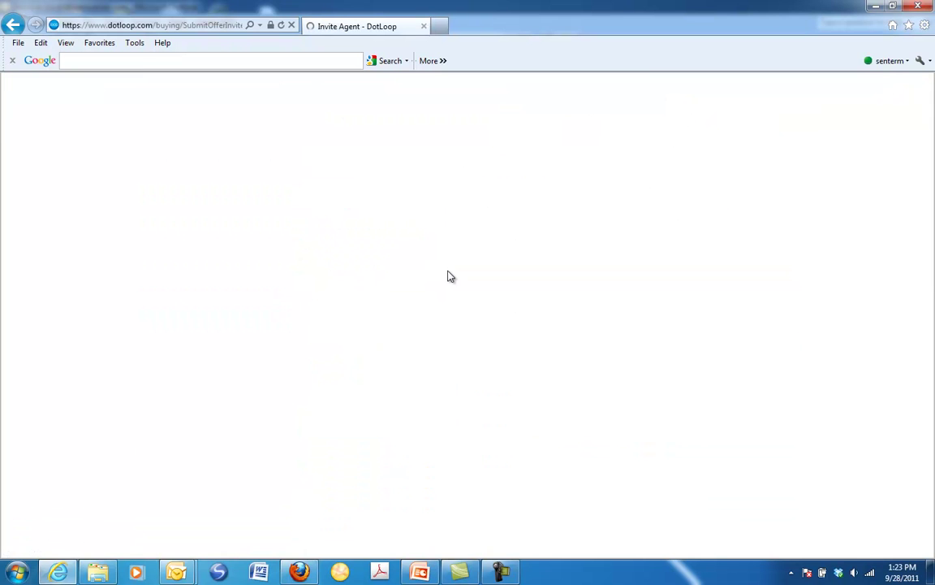
pyautogui.click(403, 200)
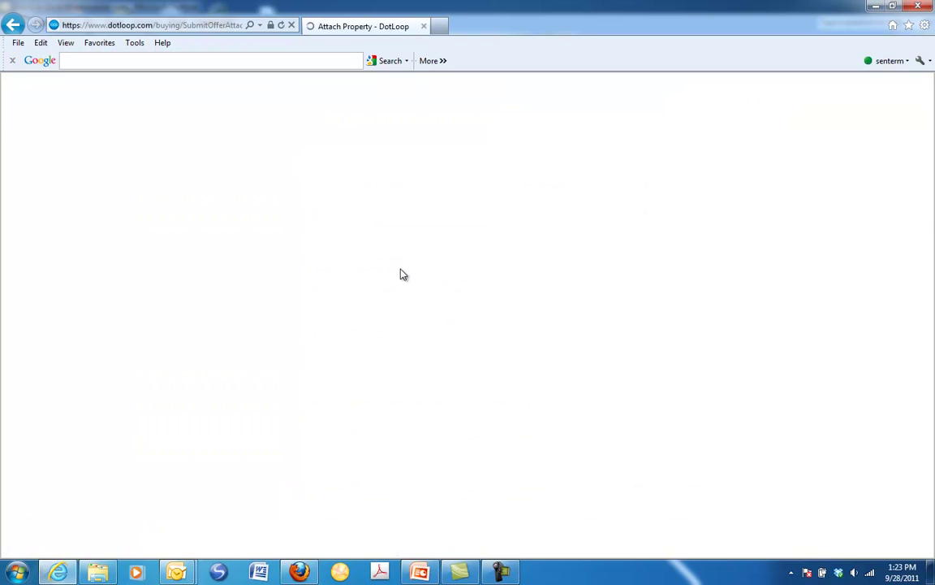
pyautogui.click(329, 198)
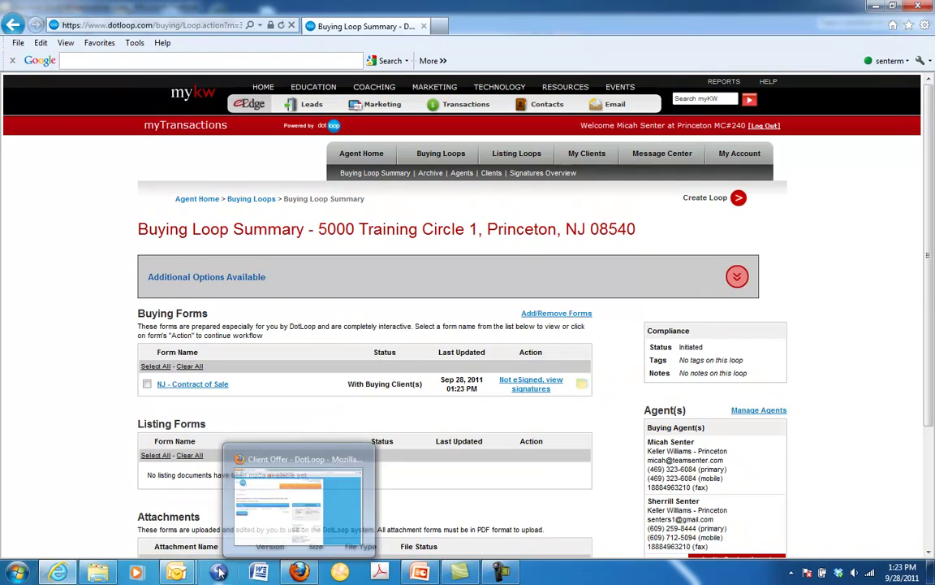
# Check Outlook for the 'Documents for 5000 Training Circle 1' e-mail
pyautogui.click(179, 571)
pyautogui.click(209, 523)
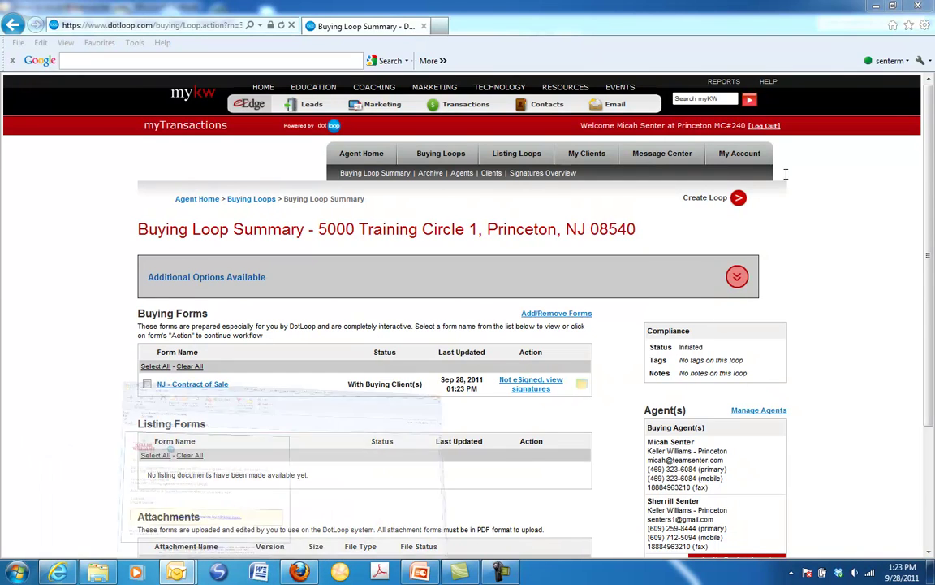
pyautogui.click(924, 7)
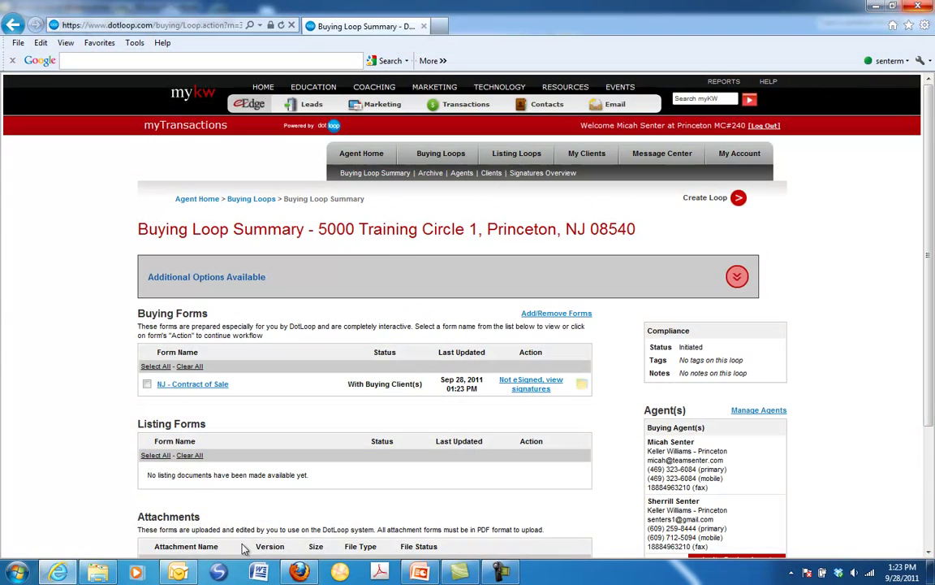
pyautogui.click(179, 571)
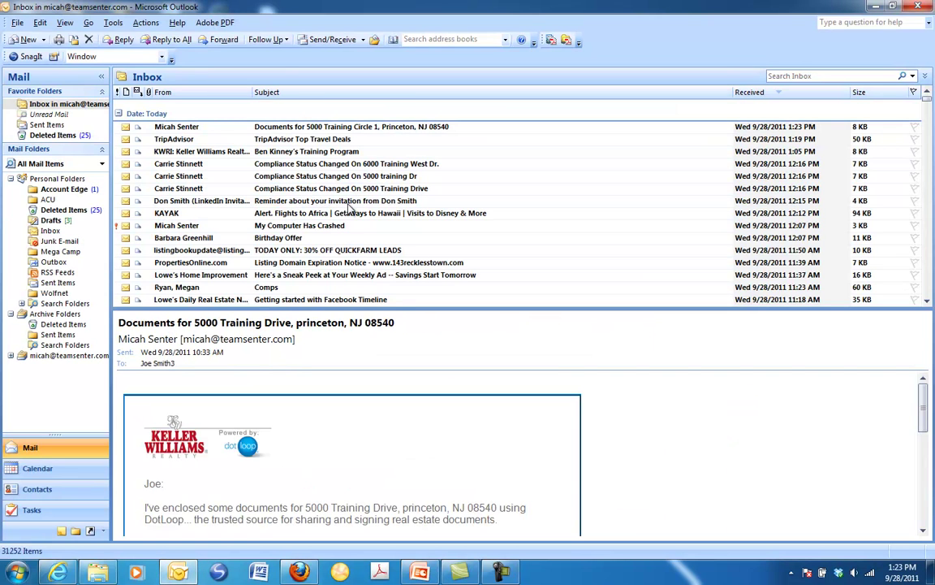
# Open the 5000 Training Circle 1 documents e-mail and check its additional comments
pyautogui.click(294, 124)
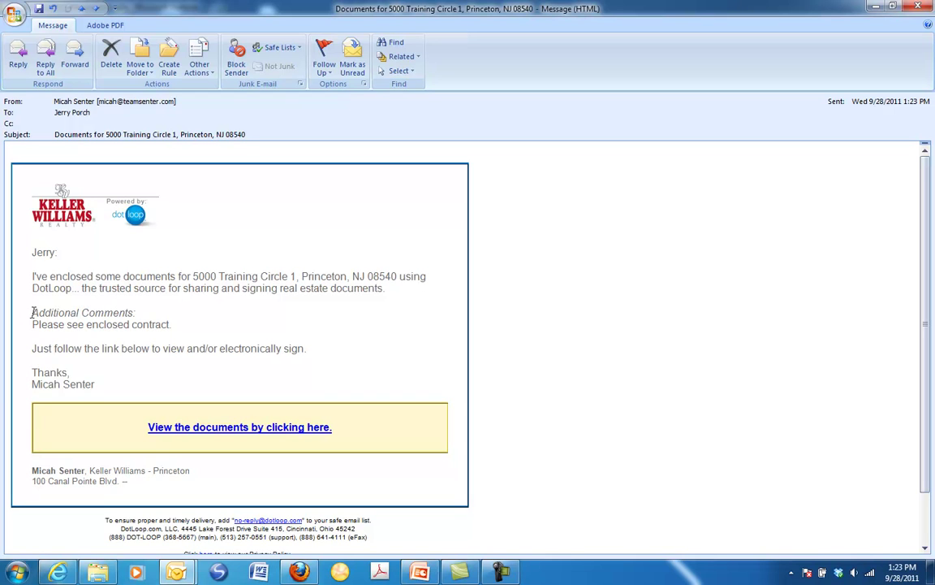
pyautogui.moveTo(33, 312); pyautogui.dragTo(172, 325)
pyautogui.click(311, 337)
# Copy the 'View the documents' hyperlink and switch to Firefox
pyautogui.rightClick(231, 433)
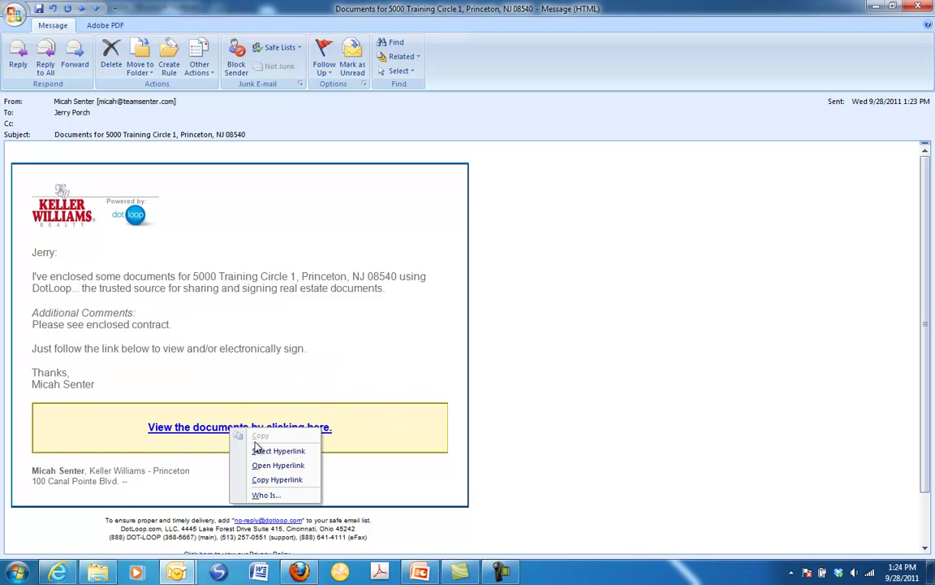
pyautogui.click(268, 480)
pyautogui.moveTo(299, 572)
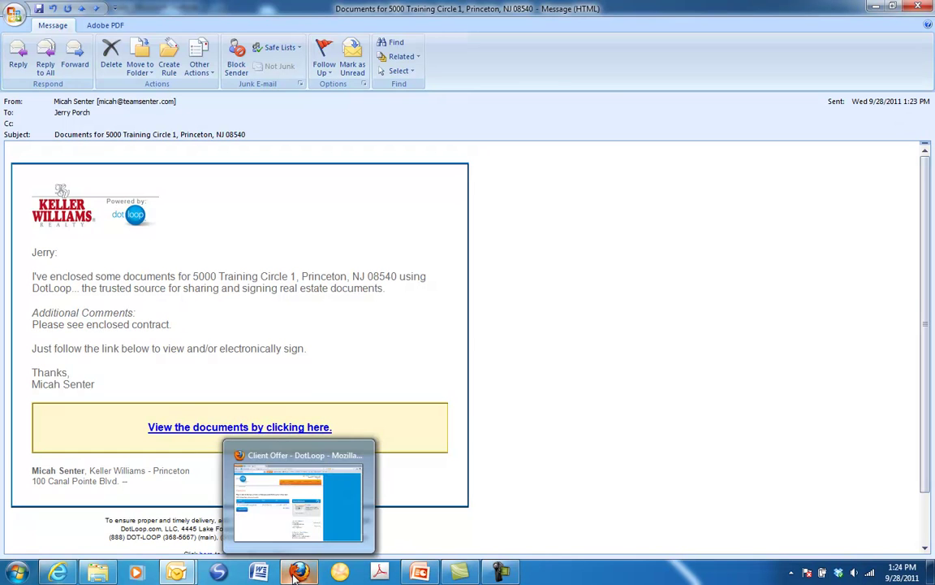
pyautogui.click(286, 505)
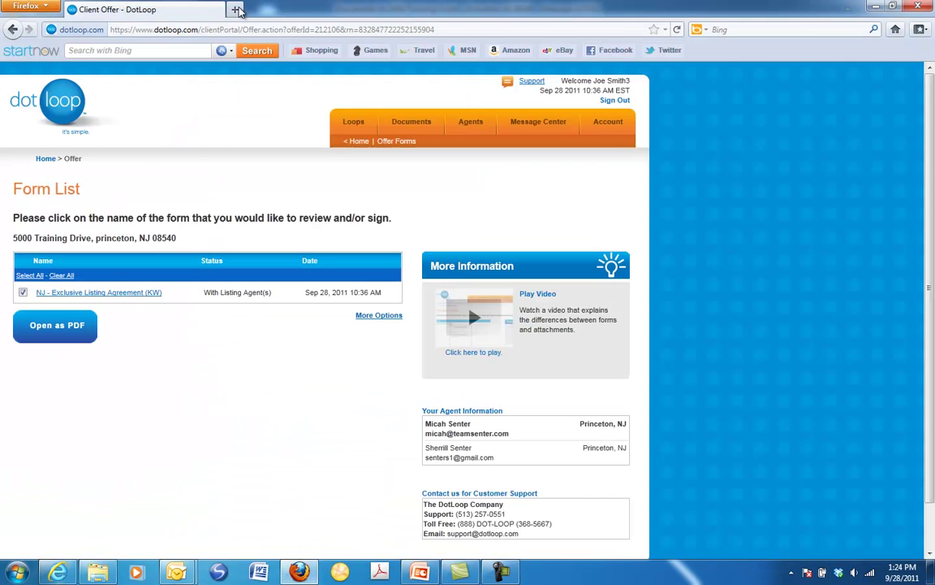
# Load the copied documents link in a new Firefox tab and begin signing the contract
pyautogui.hotkey('ctrl', 't')
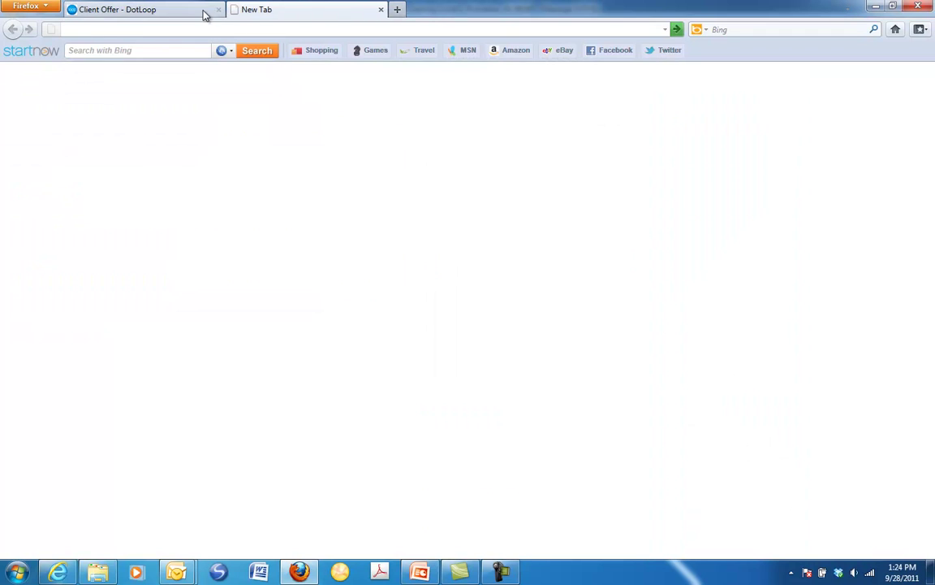
pyautogui.click(217, 10)
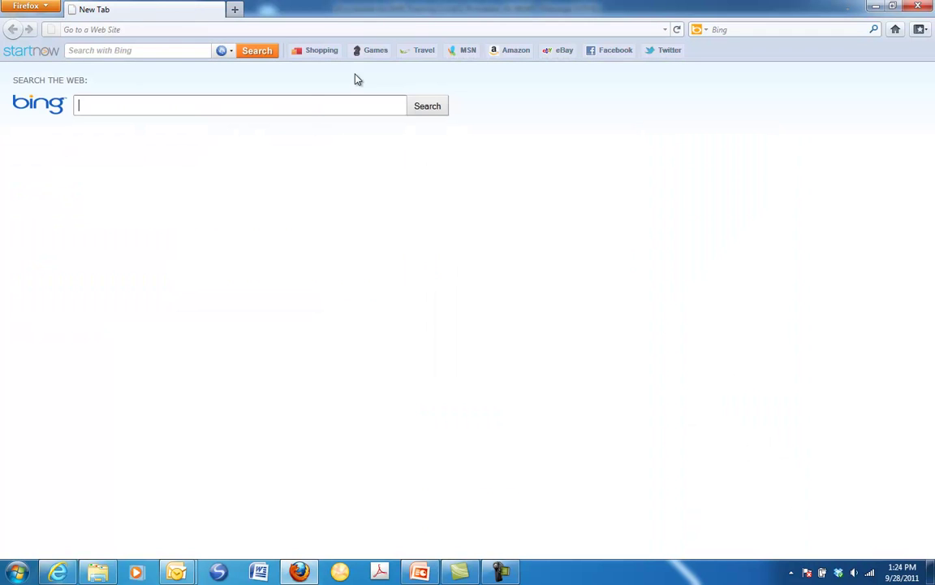
pyautogui.click(206, 29)
pyautogui.click(267, 85)
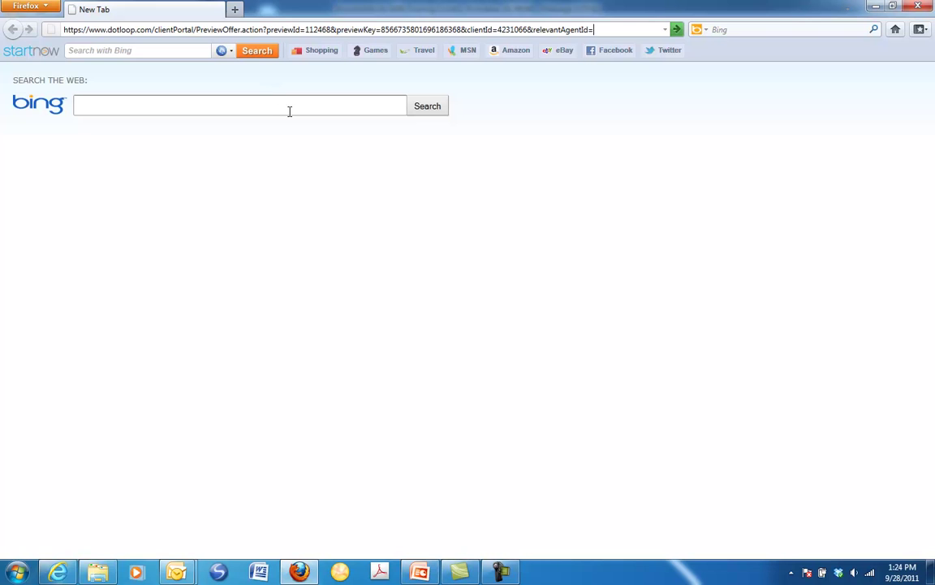
pyautogui.press('Return')
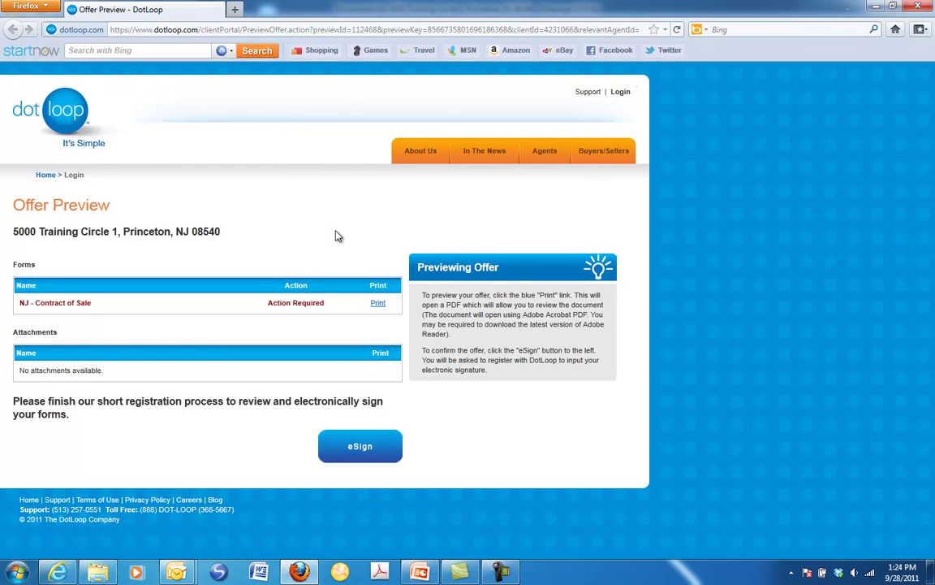
pyautogui.click(345, 449)
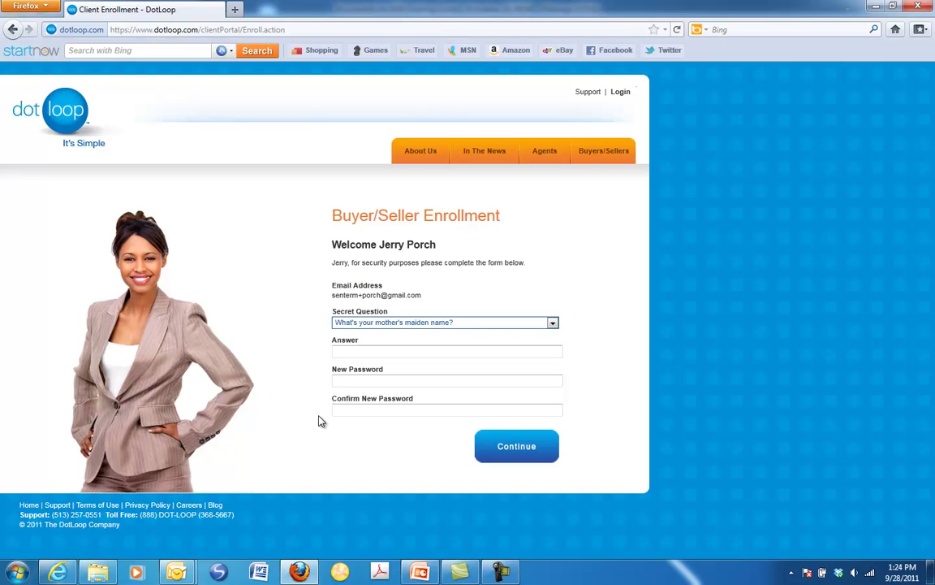
# Keep the mother's maiden name secret question and enter its answer
pyautogui.click(442, 324)
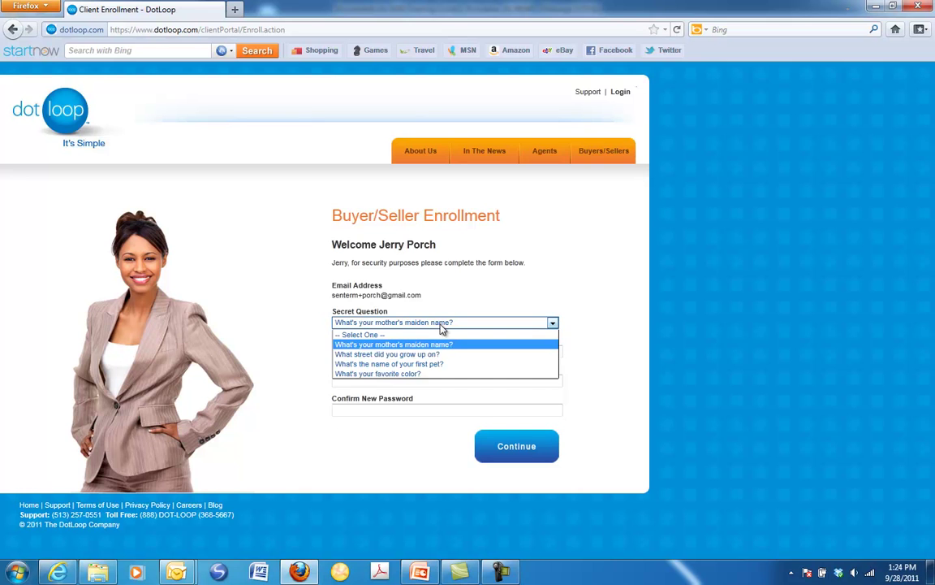
pyautogui.click(442, 324)
pyautogui.click(420, 350)
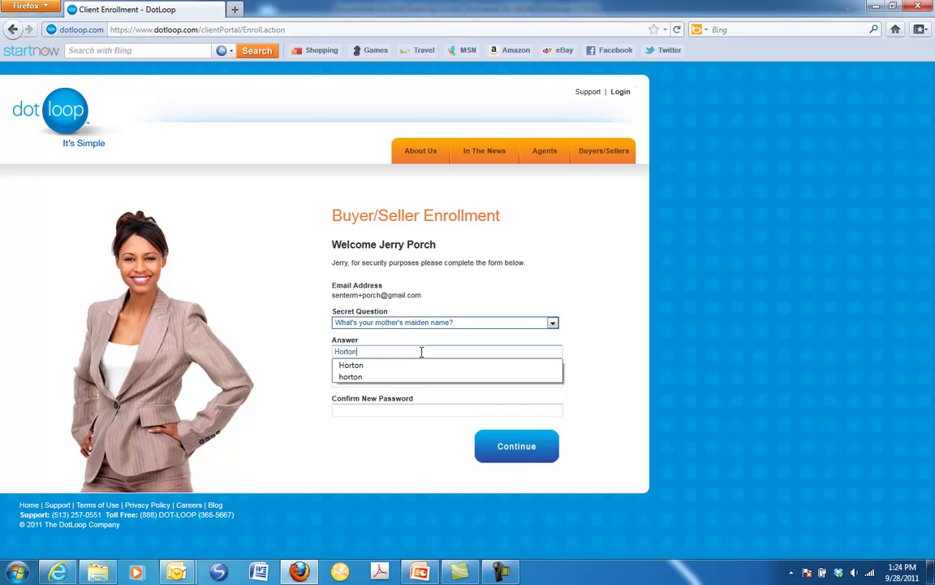
pyautogui.press('Escape')
# Set and confirm the new account password, then submit the enrollment
pyautogui.press('Tab')
pyautogui.write('*********')
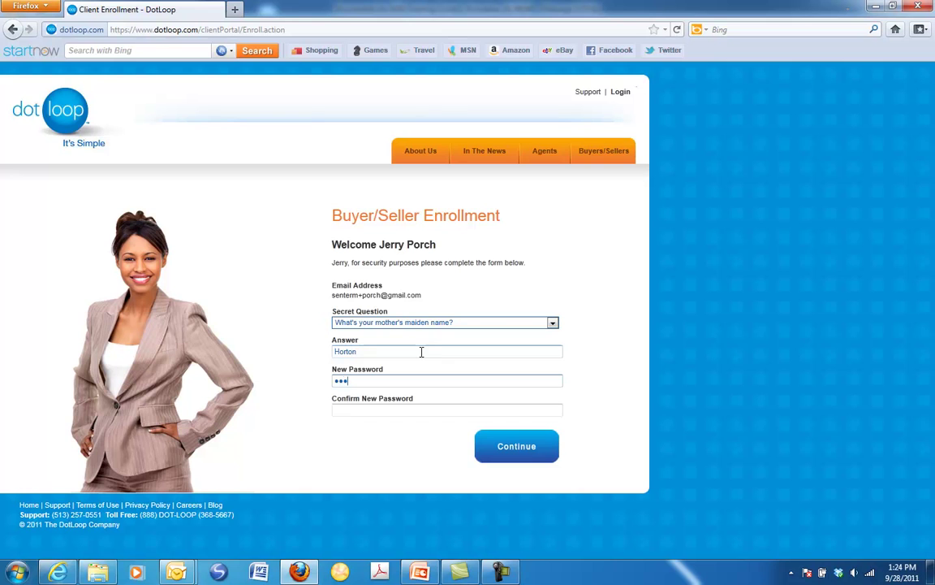
pyautogui.press('Tab')
pyautogui.write('*********')
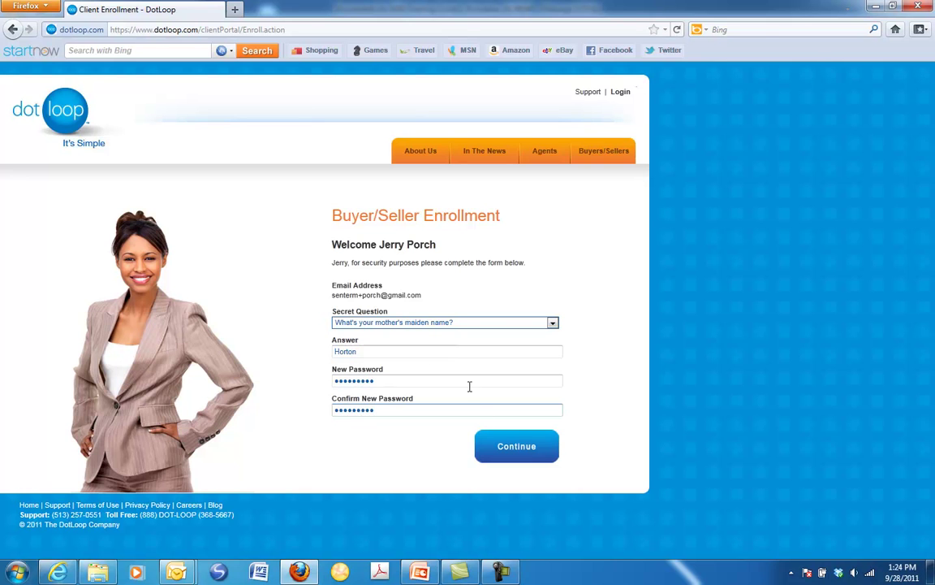
pyautogui.click(497, 447)
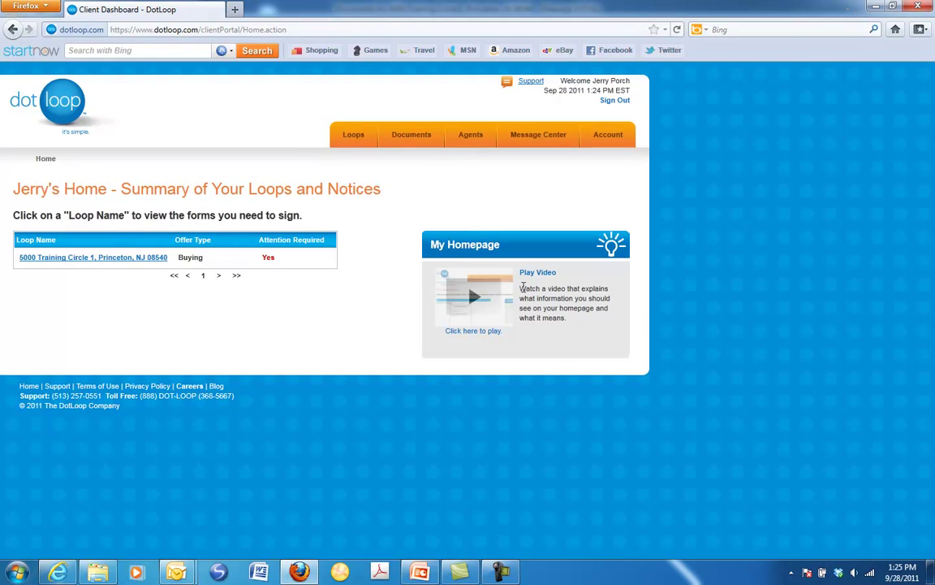
# Open the NJ - Contract of Sale from the 5000 Training Circle 1 loop for signing
pyautogui.click(96, 258)
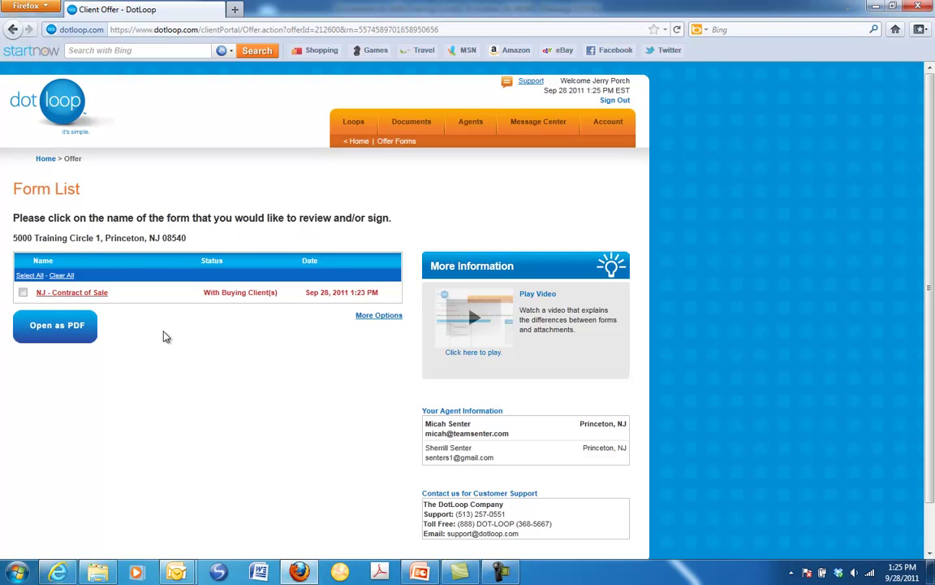
pyautogui.click(69, 298)
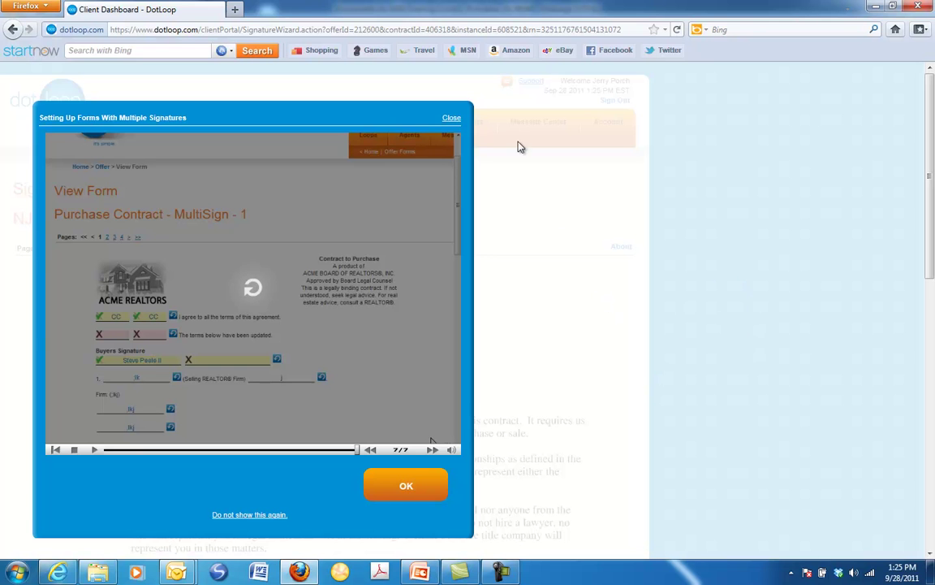
# Dismiss the multiple-signatures tutorial and review contract pages 1 through 3
pyautogui.click(452, 119)
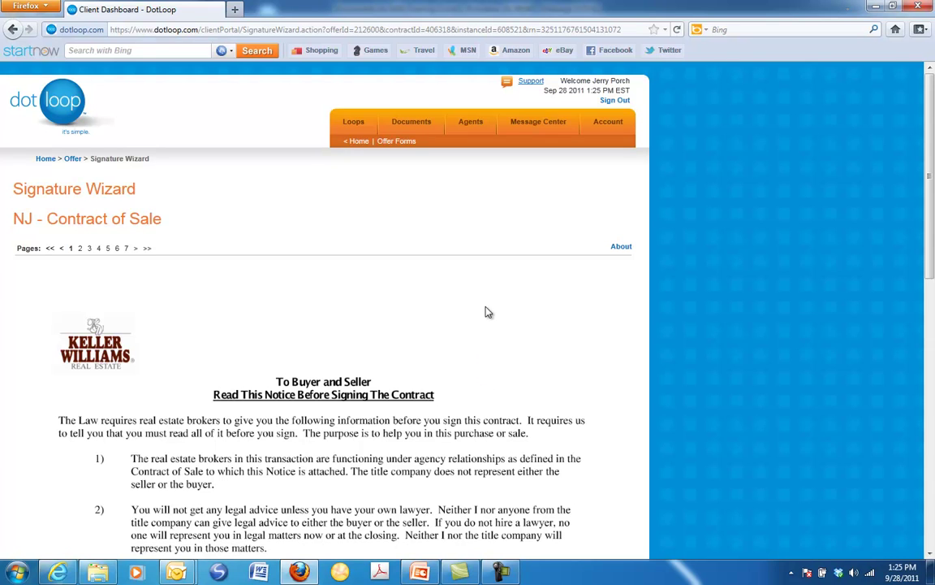
pyautogui.scroll(-10, 487, 313)
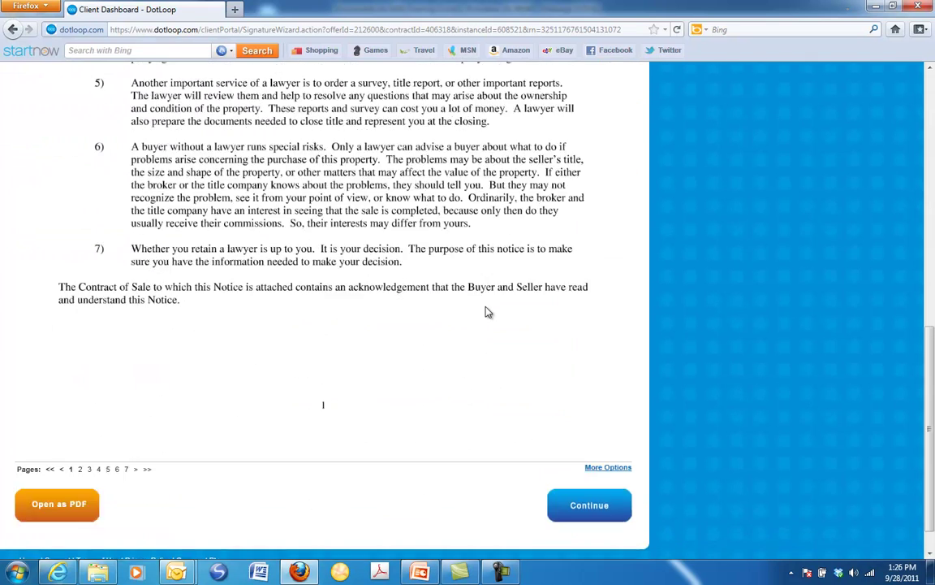
pyautogui.click(593, 479)
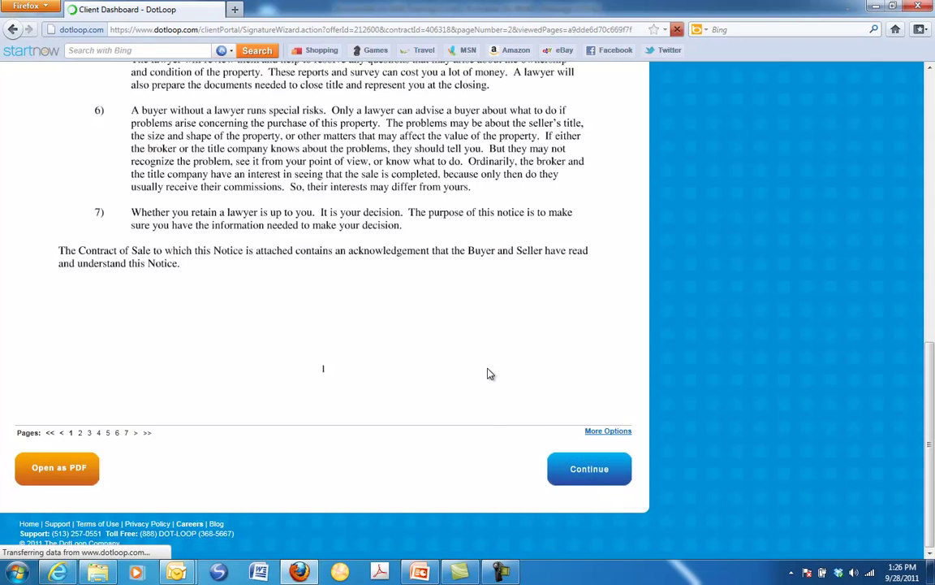
pyautogui.scroll(-10, 488, 373)
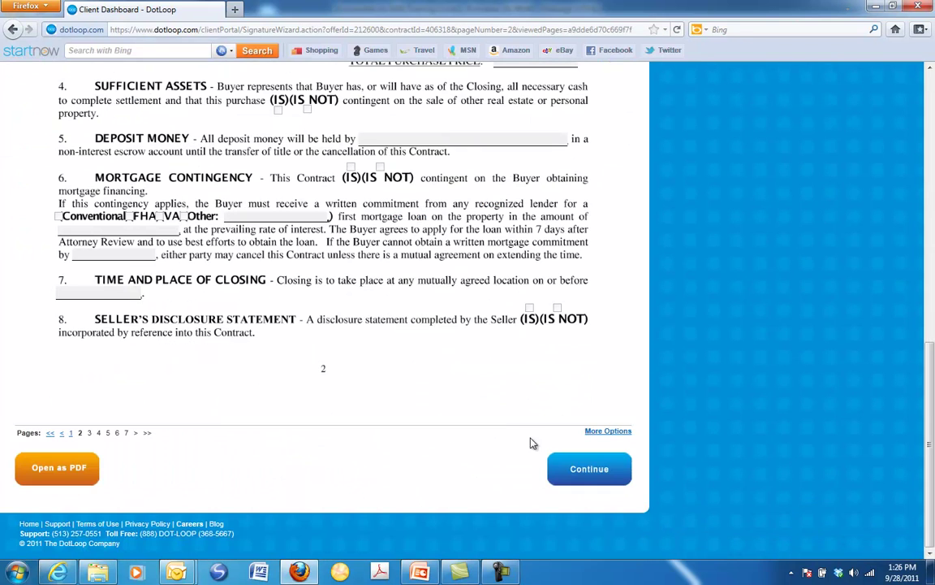
pyautogui.click(589, 478)
pyautogui.scroll(-10, 443, 317)
pyautogui.scroll(-2, 443, 316)
pyautogui.click(561, 460)
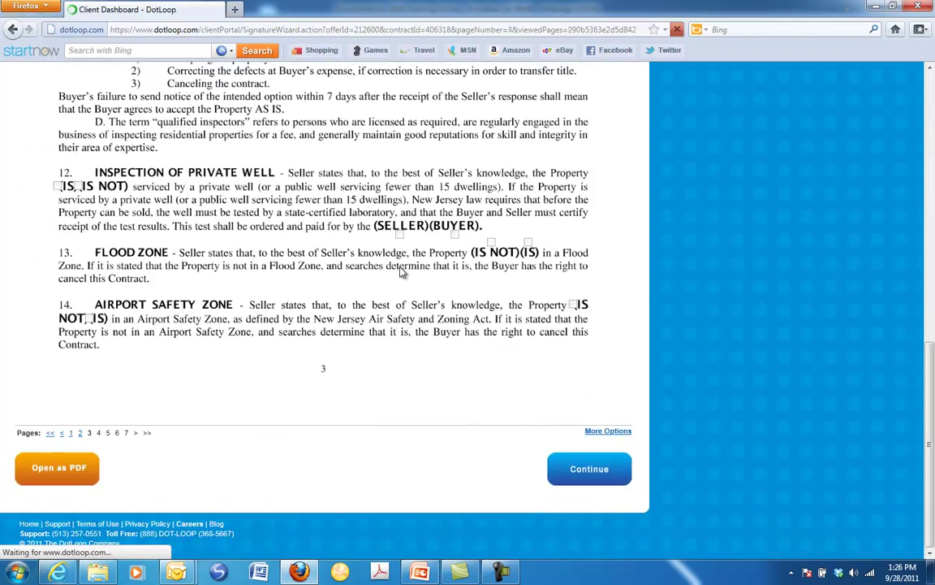
# Review contract pages 4 through 6 and reach page 7, the signature page
pyautogui.scroll(-10, 403, 272)
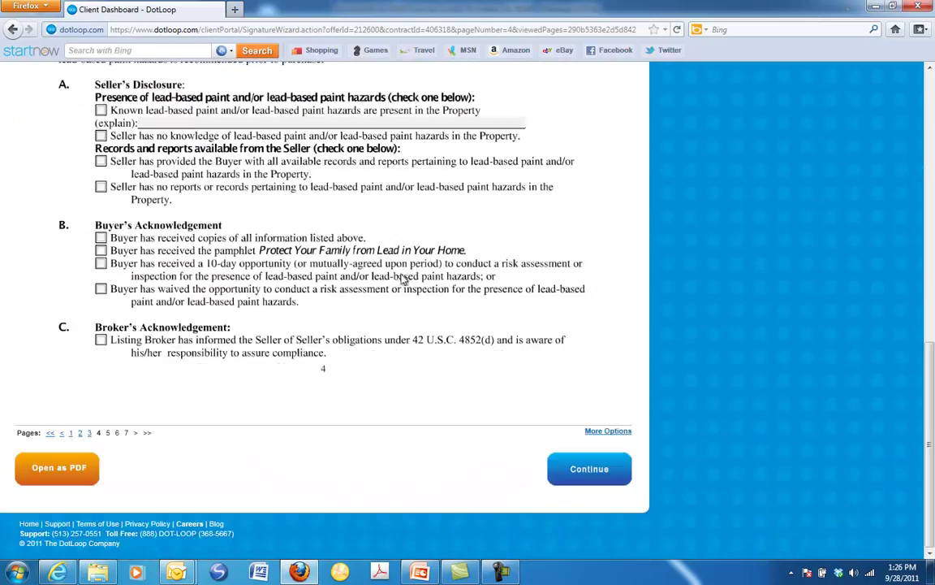
pyautogui.click(586, 478)
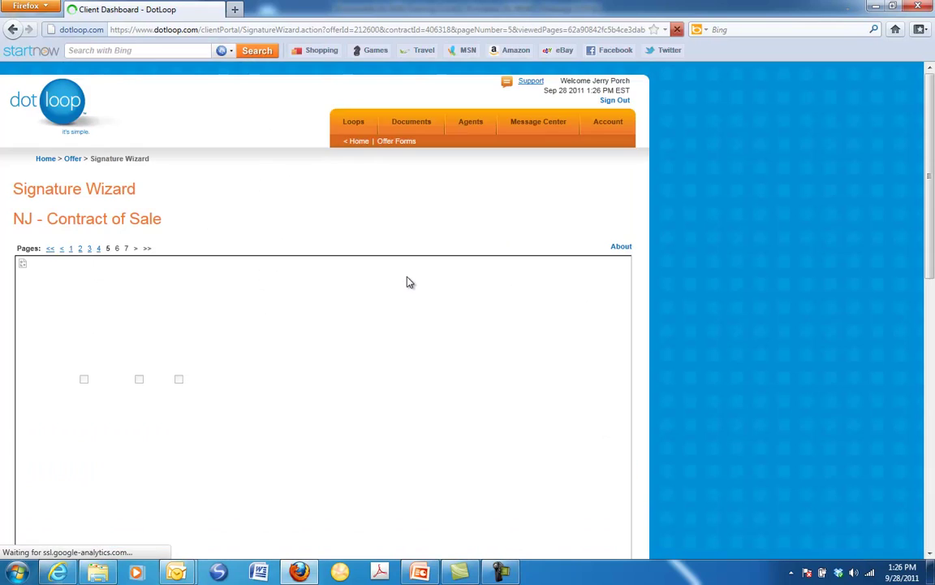
pyautogui.scroll(-10, 408, 282)
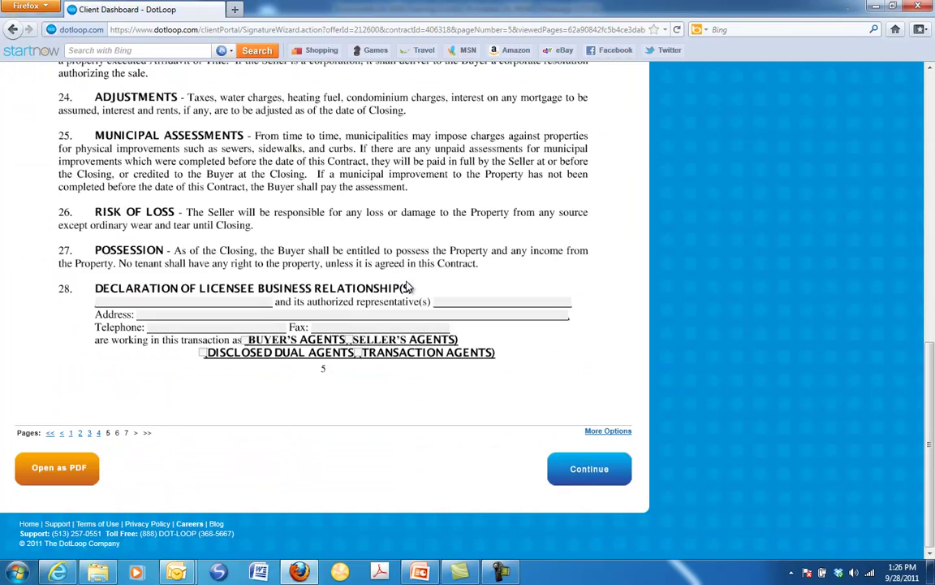
pyautogui.click(592, 476)
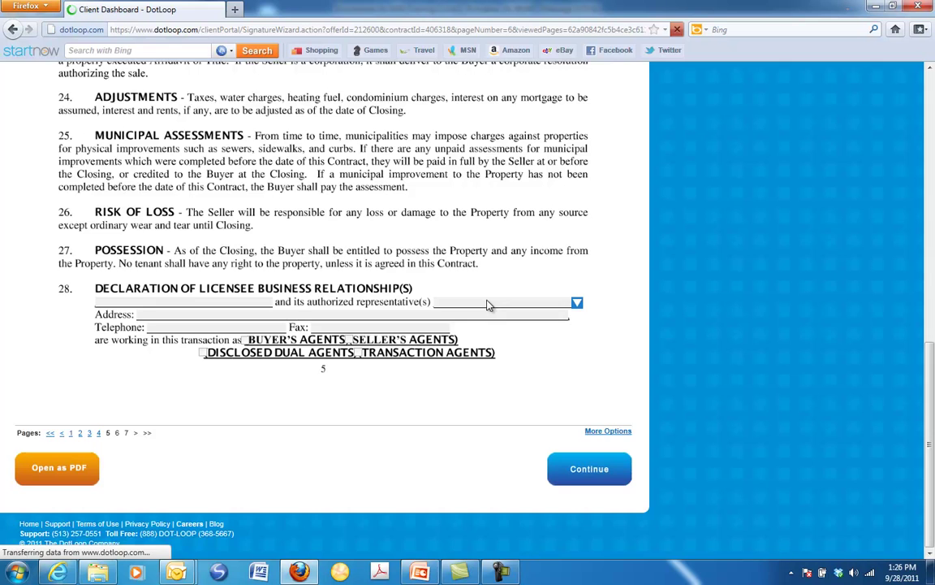
pyautogui.scroll(-10, 489, 305)
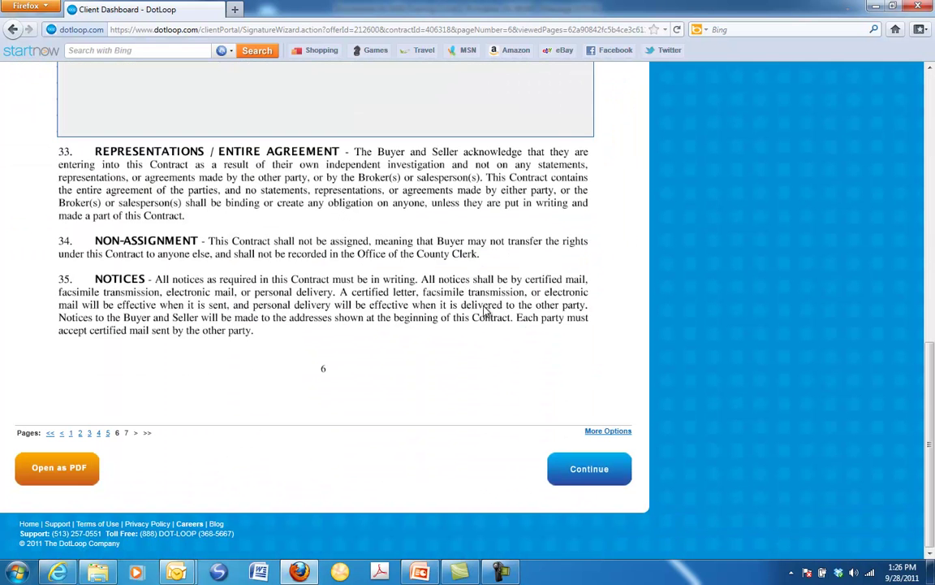
pyautogui.click(563, 465)
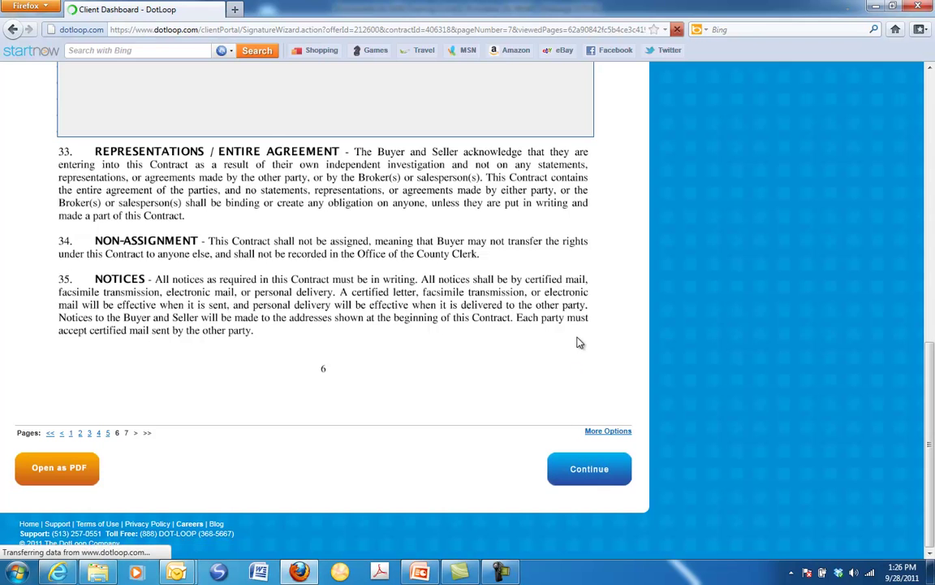
# Assign the first Buyer signature line on page 7 to the buying client
pyautogui.scroll(-10, 566, 354)
pyautogui.scroll(2, 568, 358)
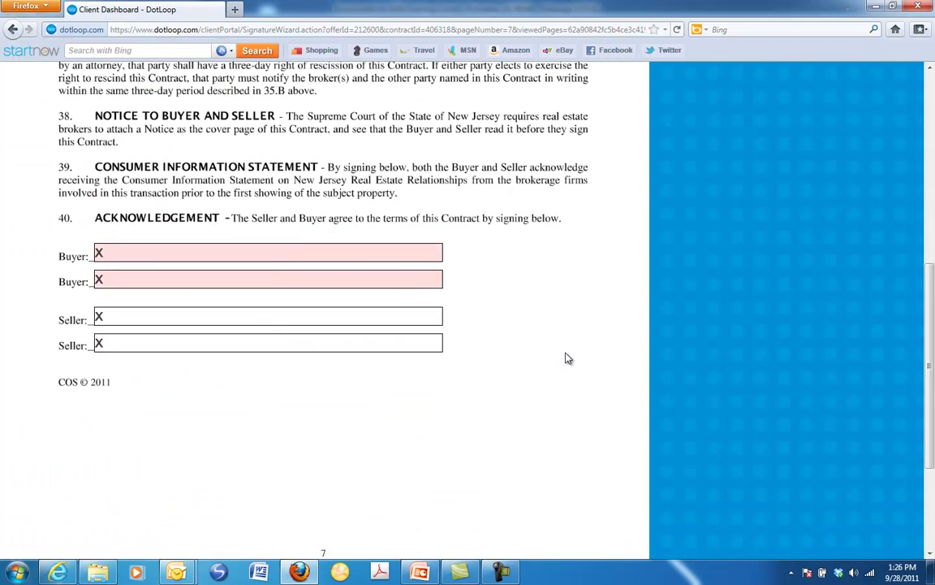
pyautogui.scroll(2, 569, 358)
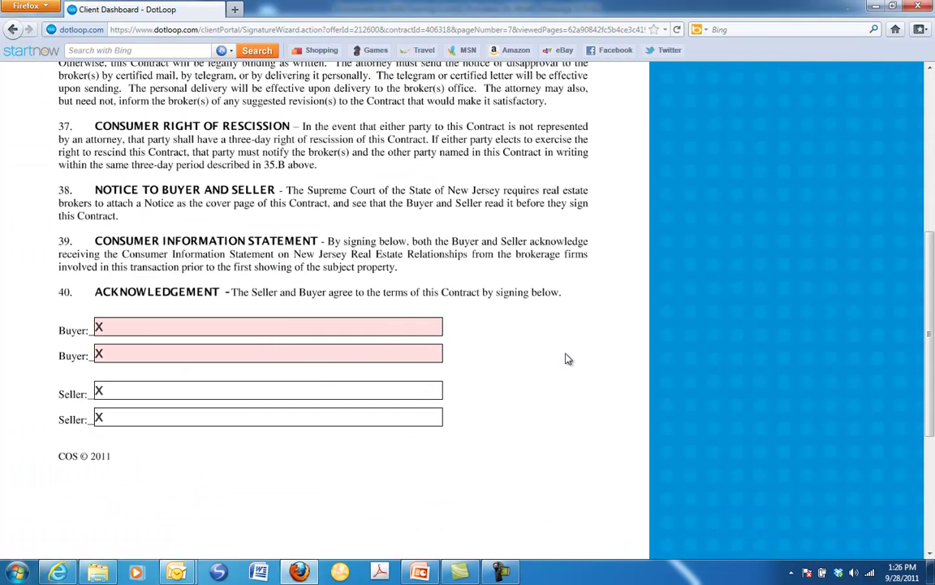
pyautogui.click(164, 325)
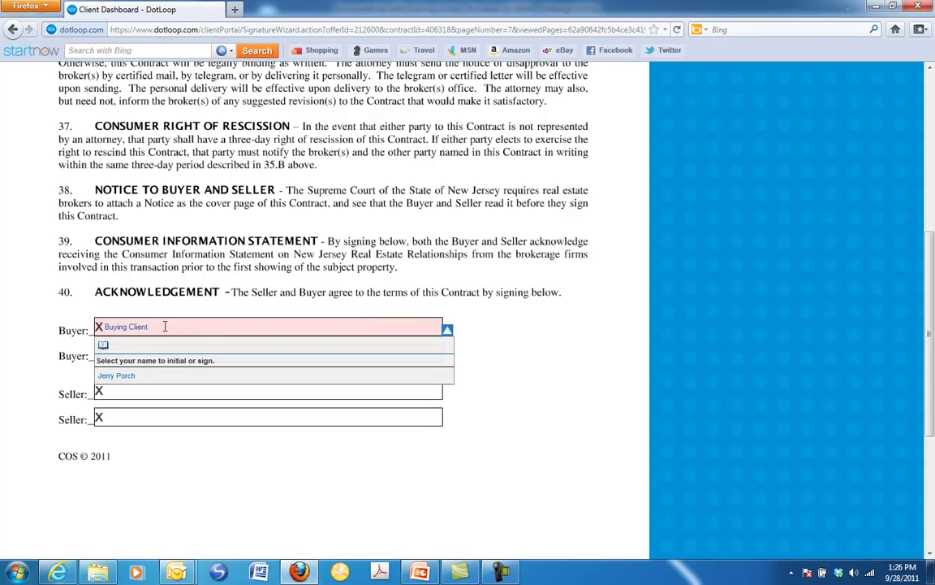
pyautogui.click(119, 375)
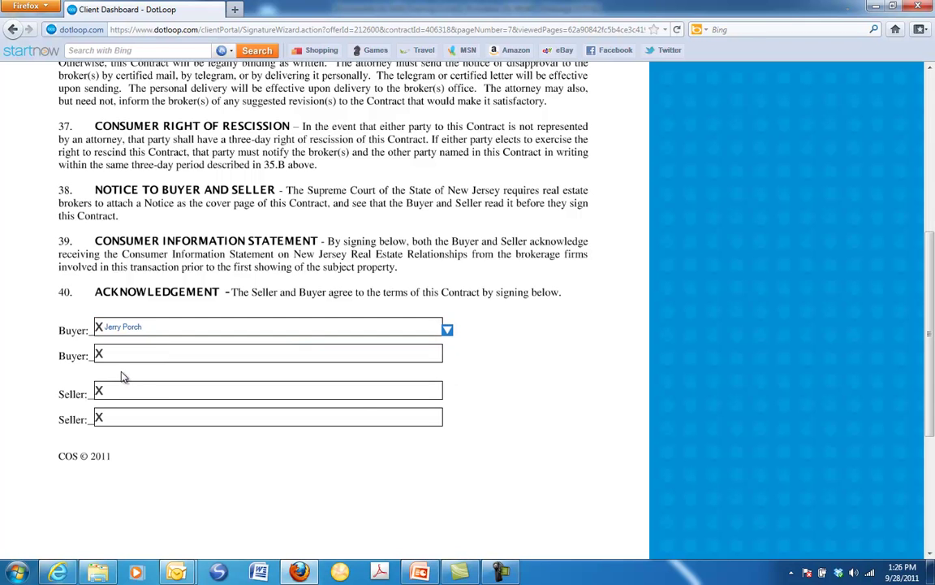
pyautogui.scroll(-5, 544, 407)
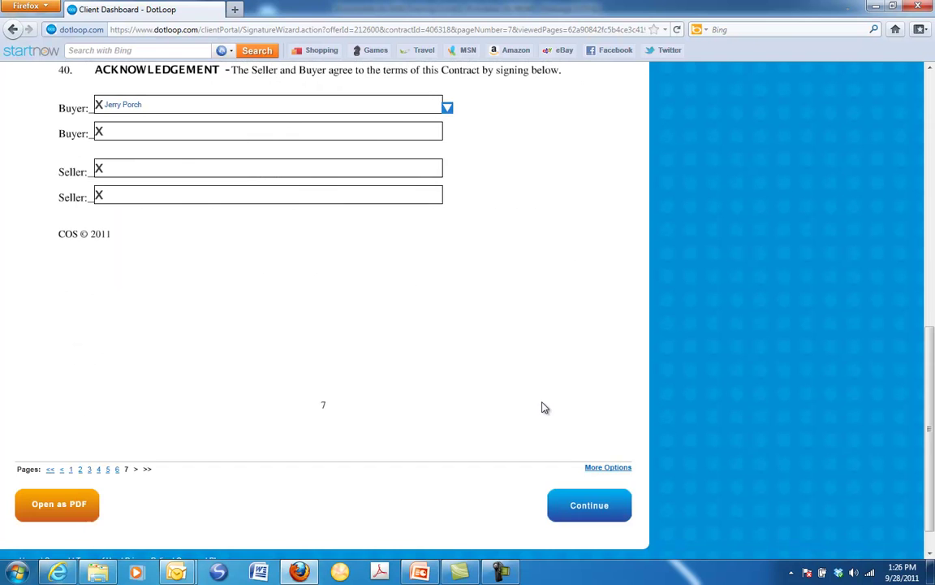
# eSign the NJ - Contract of Sale with the account password and return to the client home page
pyautogui.click(583, 505)
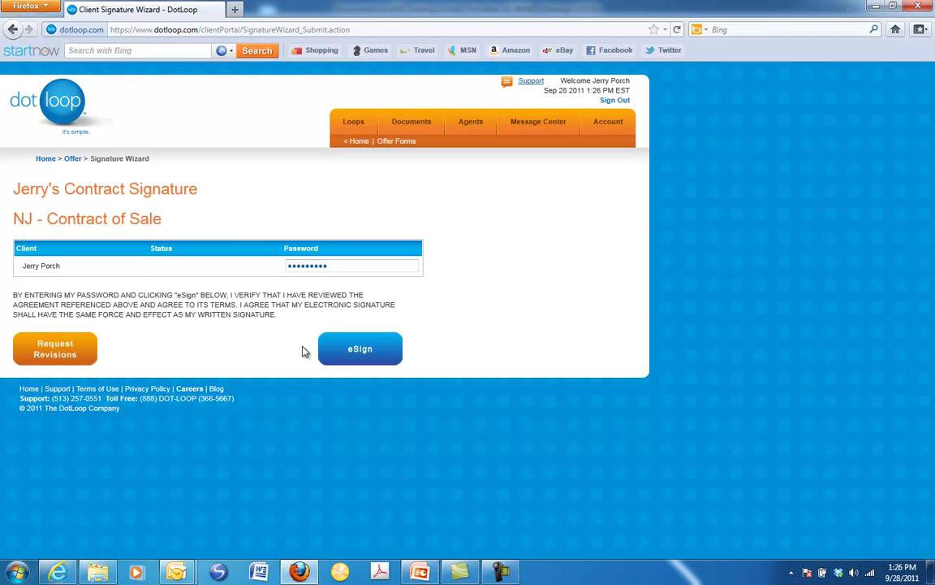
pyautogui.click(344, 354)
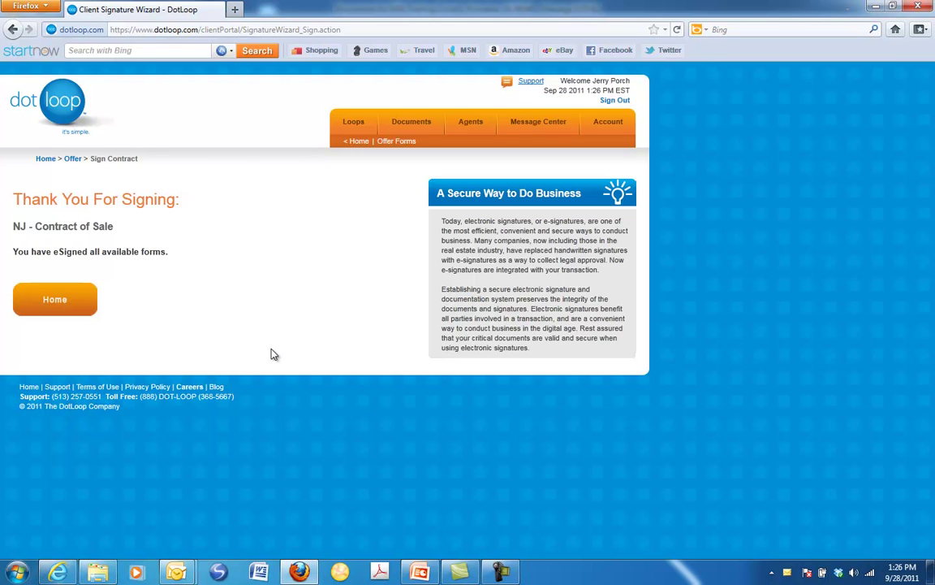
pyautogui.click(54, 298)
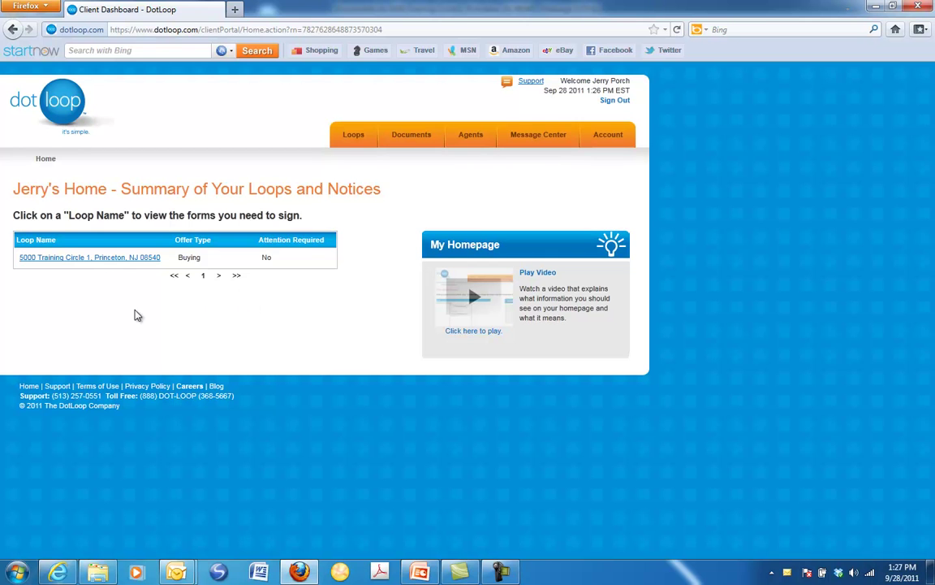
# Download the signed NJ - Contract of Sale as a PDF and open it in Adobe Acrobat Pro at page 7
pyautogui.click(92, 259)
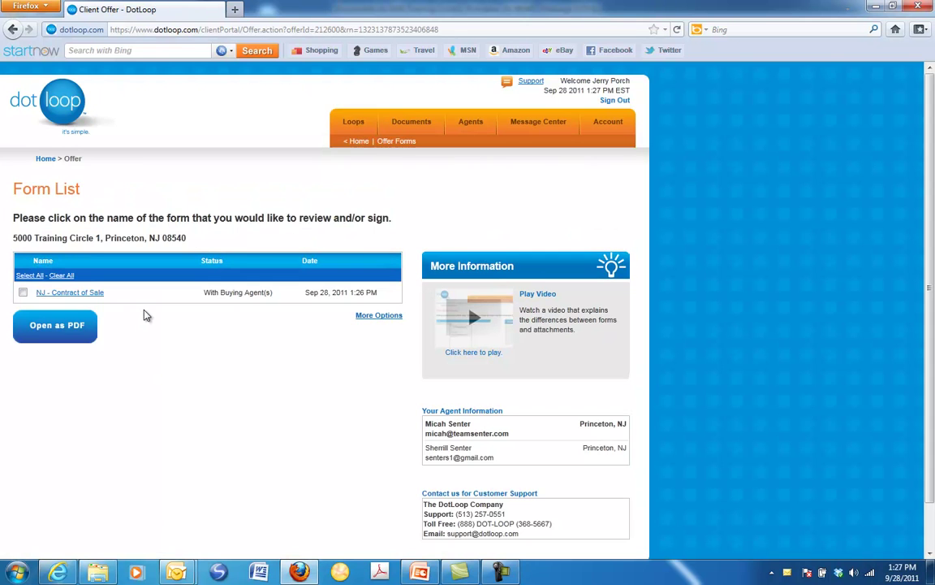
pyautogui.click(23, 292)
pyautogui.click(47, 339)
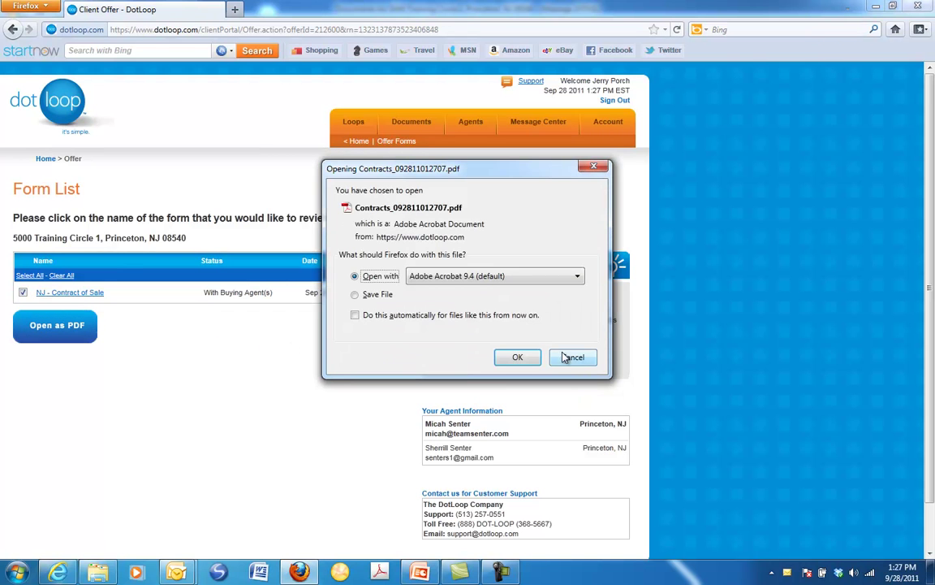
pyautogui.press('Return')
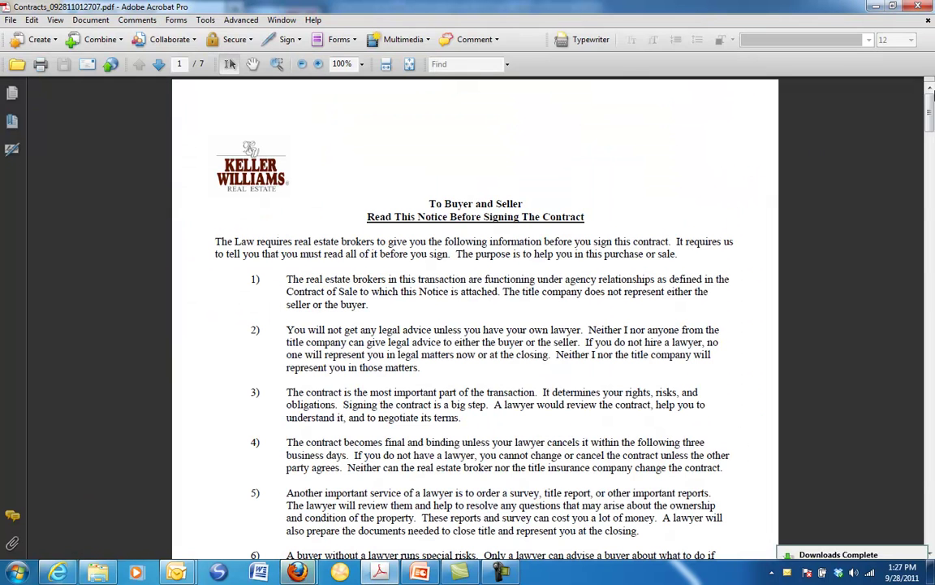
pyautogui.moveTo(932, 95); pyautogui.dragTo(932, 532)
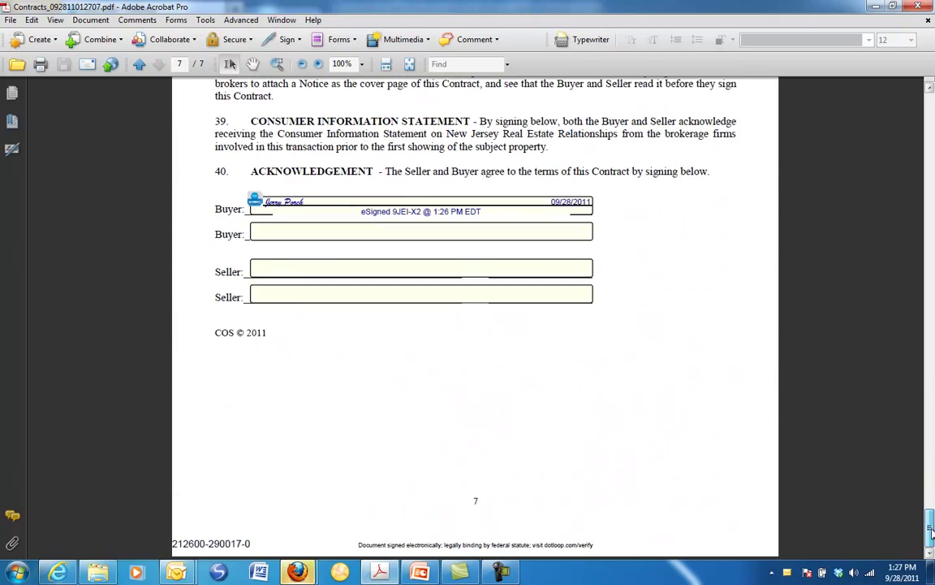
# Zoom in twice on the buyer's signature on page 7, then close Acrobat
pyautogui.click(318, 64)
pyautogui.click(318, 67)
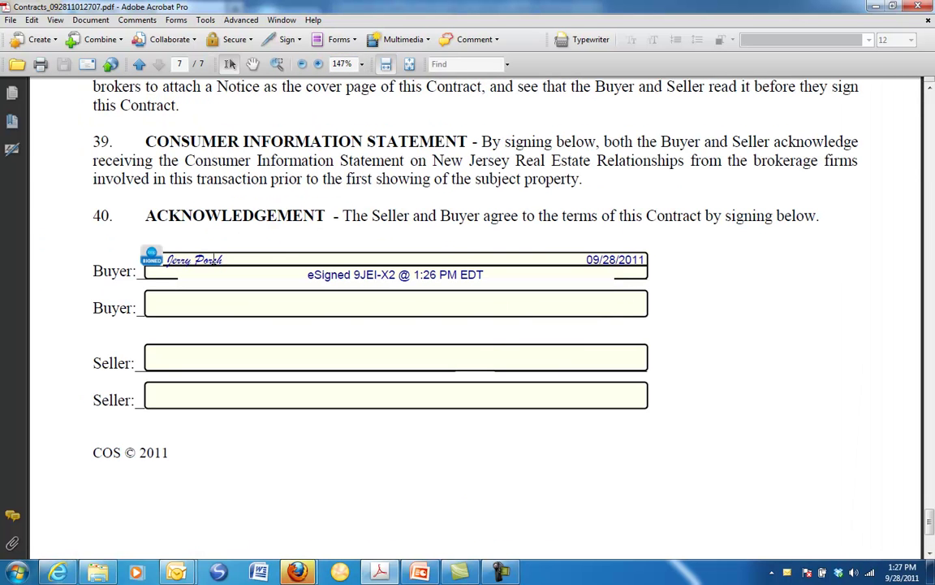
pyautogui.click(911, 6)
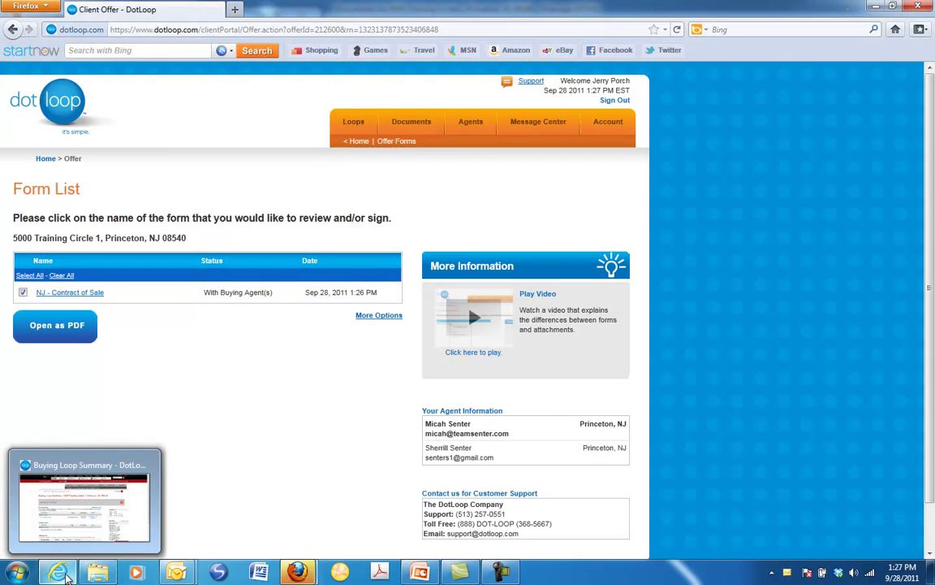
# In the agent's Internet Explorer window, open the 5000 Training Circle 1 buying loop summary
pyautogui.click(91, 479)
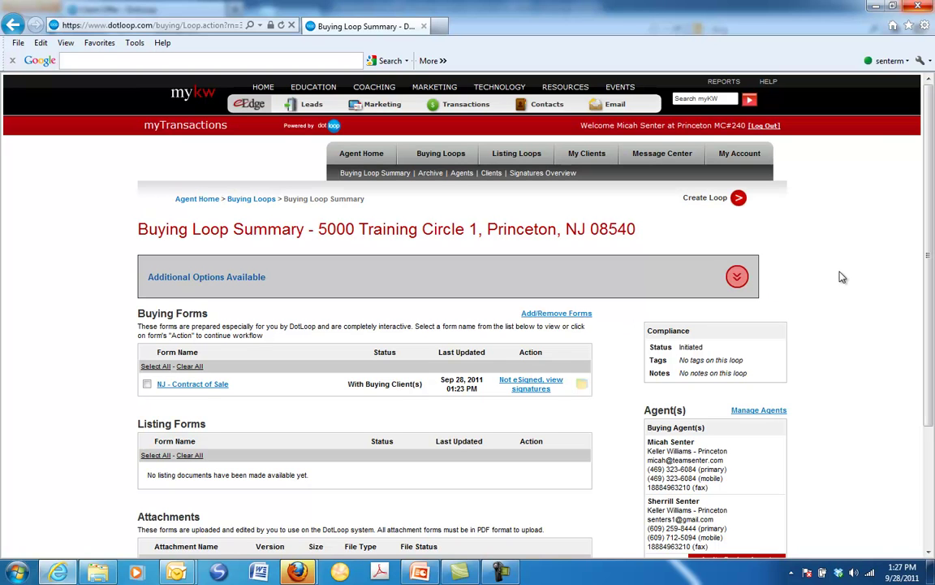
pyautogui.click(253, 199)
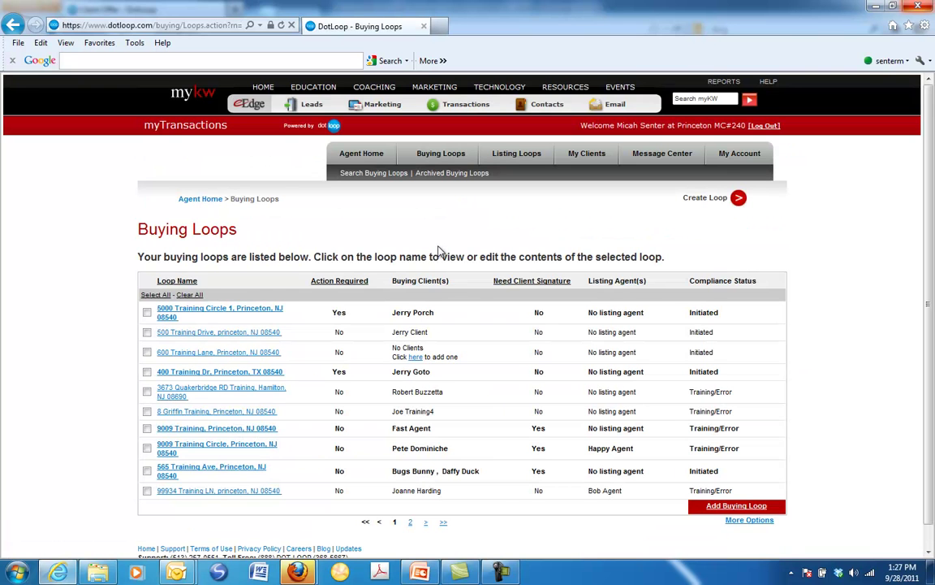
pyautogui.click(240, 312)
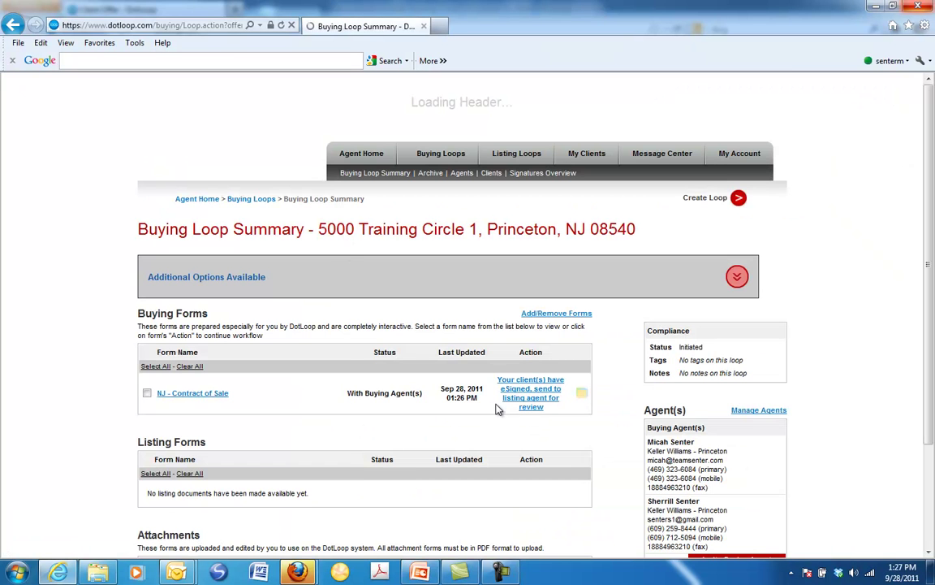
pyautogui.scroll(-2, 498, 410)
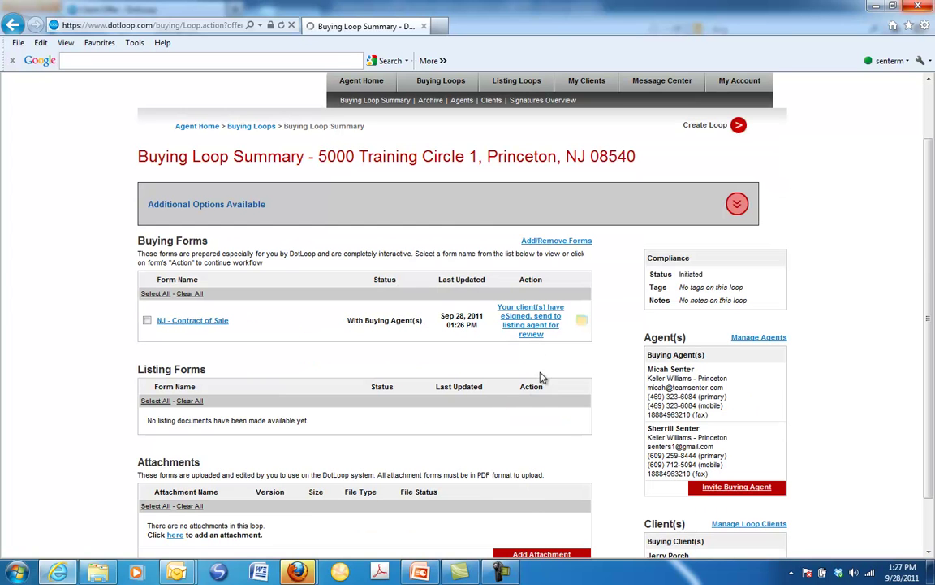
pyautogui.moveTo(520, 279); pyautogui.dragTo(207, 295)
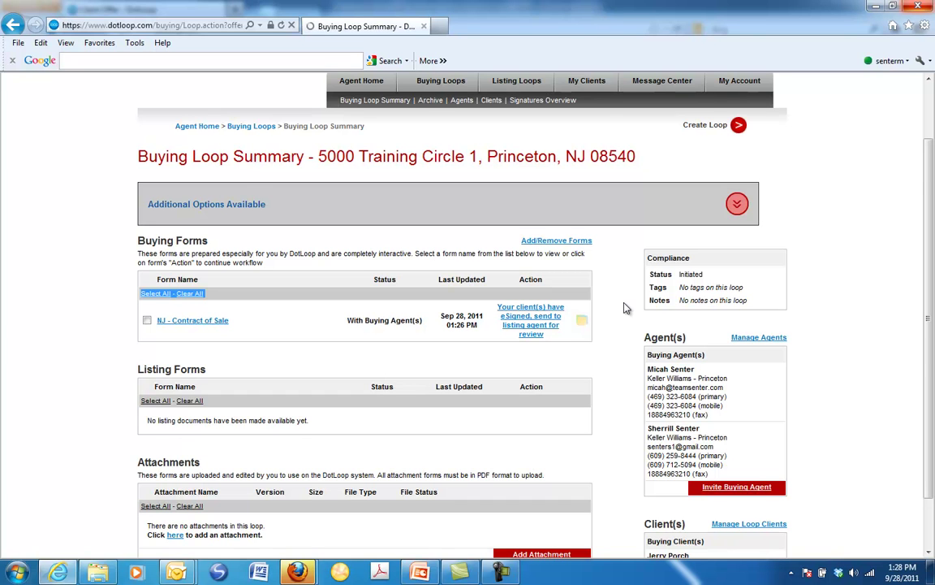
pyautogui.scroll(-2, 625, 308)
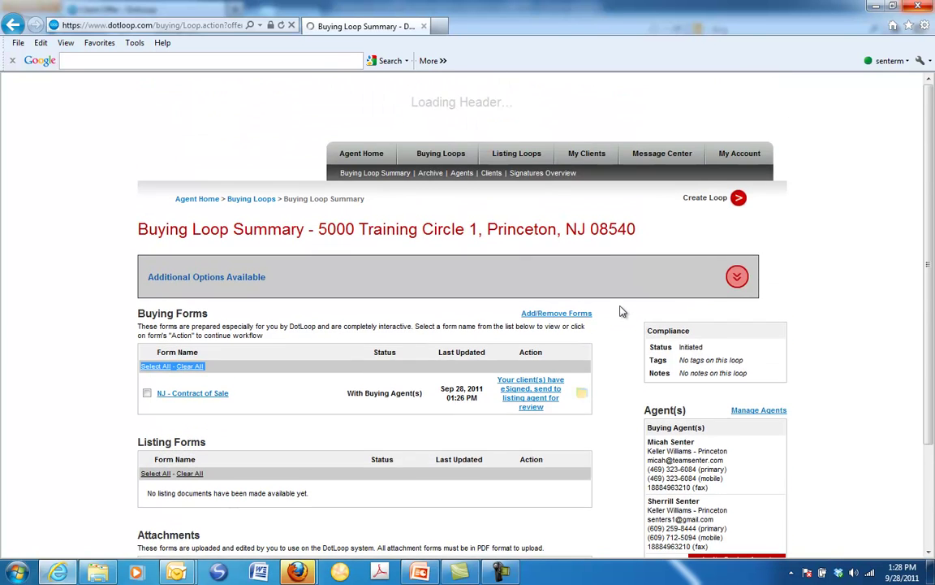
# Enter the listing agent's first name, last name and e-mail on the Invite Listing Agent form
pyautogui.click(529, 393)
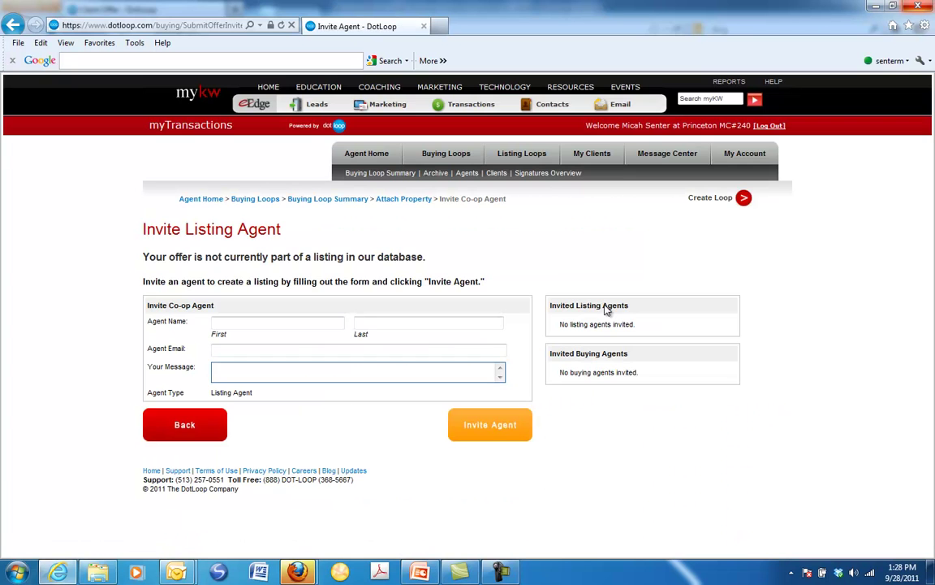
pyautogui.click(290, 323)
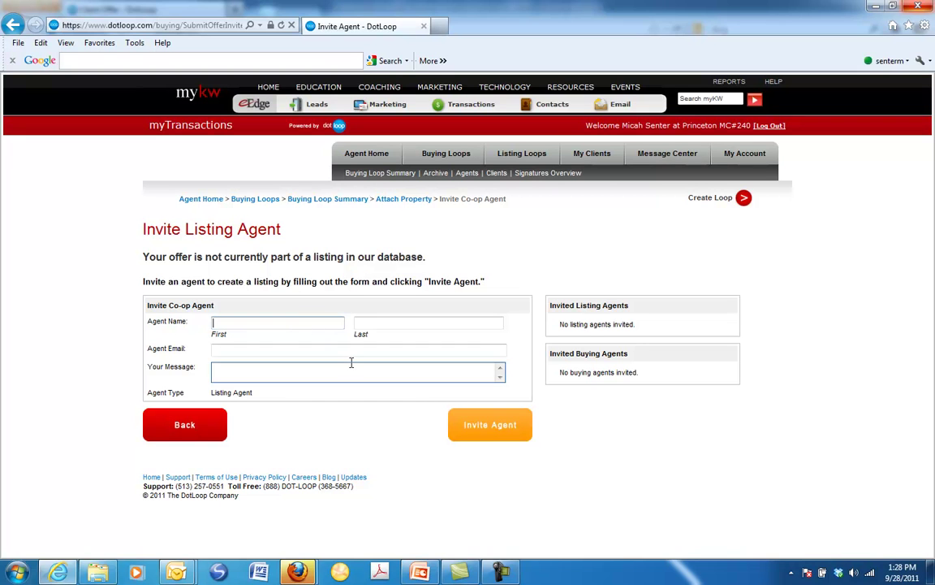
pyautogui.write('Great')
pyautogui.press('Tab')
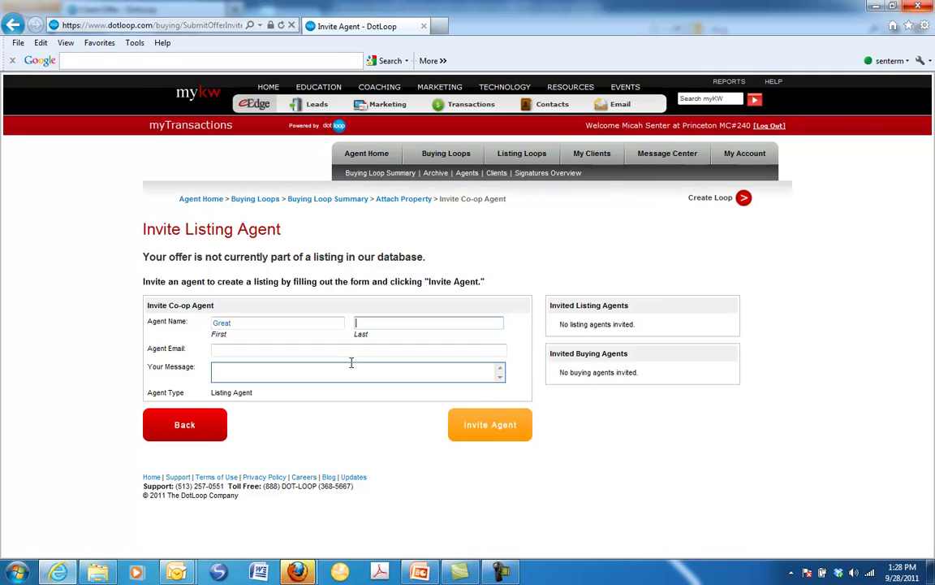
pyautogui.write('Agent')
pyautogui.press('Tab')
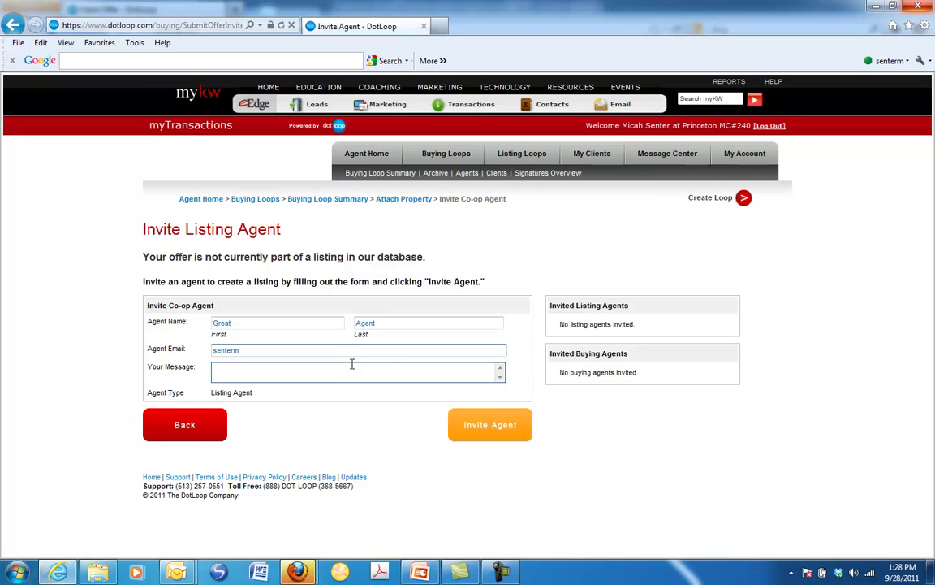
pyautogui.press('Tab')
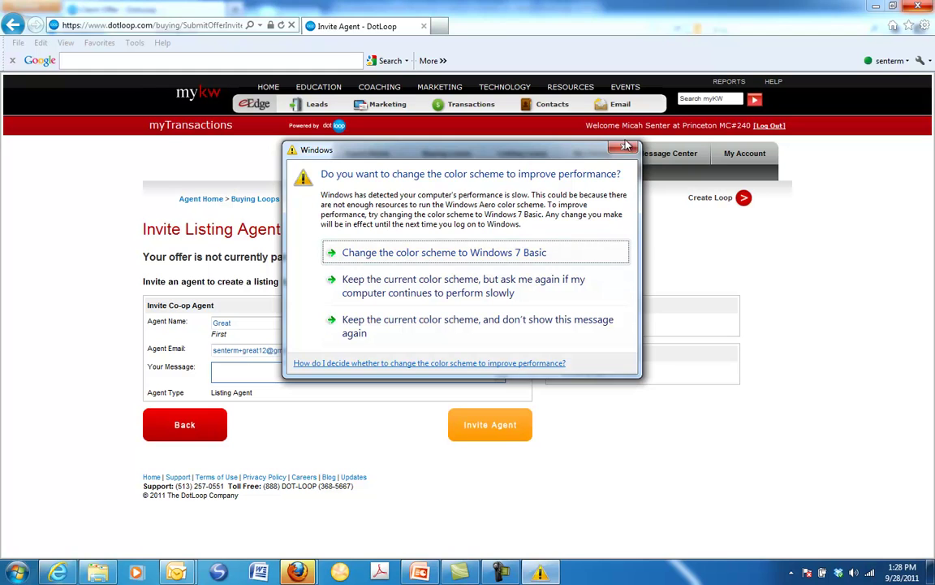
# Write the message 'Please find the contract enclosed.' to the listing agent
pyautogui.click(340, 285)
pyautogui.click(284, 374)
pyautogui.write('Please f')
pyautogui.write('ollow th')
pyautogui.write('e directions')
pyautogui.press('BackSpace')
pyautogui.press('BackSpace')
pyautogui.press('BackSpace')
pyautogui.press('BackSpace')
pyautogui.press('BackSpace')
pyautogui.press('BackSpace')
pyautogui.press('BackSpace')
pyautogui.press('BackSpace')
pyautogui.press('BackSpace')
pyautogui.press('BackSpace')
pyautogui.press('BackSpace')
pyautogui.press('BackSpace')
pyautogui.press('BackSpace')
pyautogui.press('BackSpace')
pyautogui.press('BackSpace')
pyautogui.press('BackSpace')
pyautogui.press('BackSpace')
pyautogui.press('BackSpace')
pyautogui.press('BackSpace')
pyautogui.press('BackSpace')
pyautogui.press('BackSpace')
pyautogui.write('find the ')
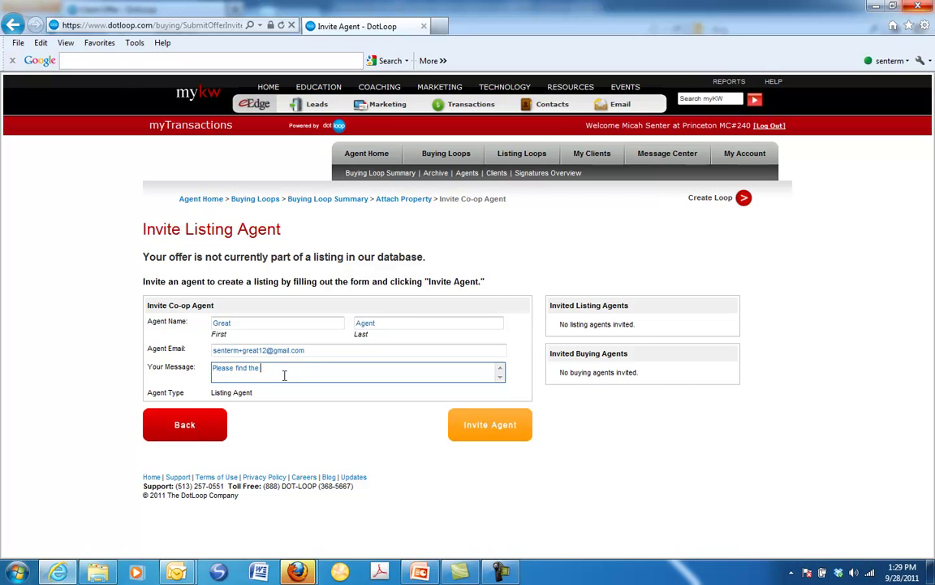
pyautogui.write('contract enbclos')
pyautogui.press('BackSpace')
pyautogui.press('BackSpace')
pyautogui.press('BackSpace')
pyautogui.press('BackSpace')
pyautogui.press('BackSpace')
pyautogui.write('closed')
# Send the invitation to the listing agent and continue to the loop's agents overview
pyautogui.click(490, 433)
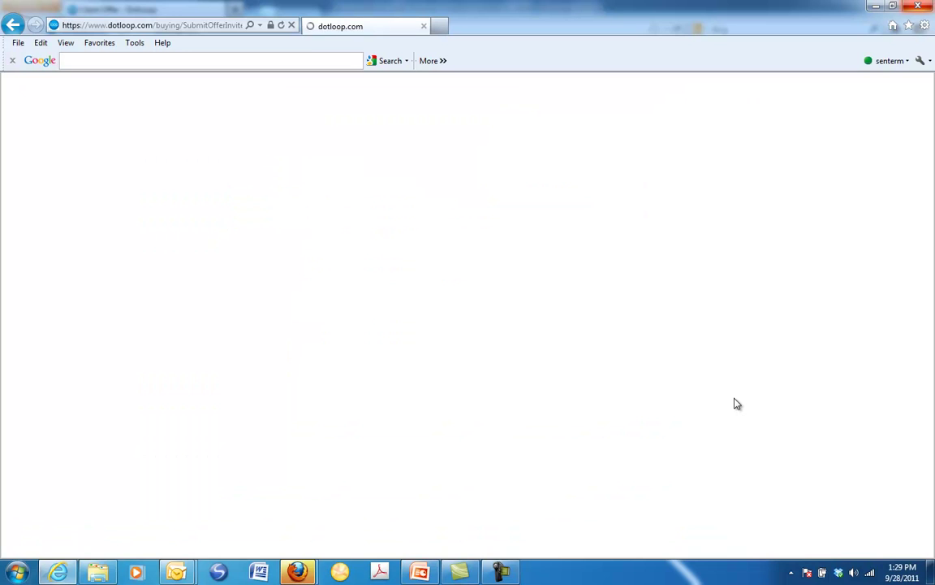
pyautogui.click(503, 572)
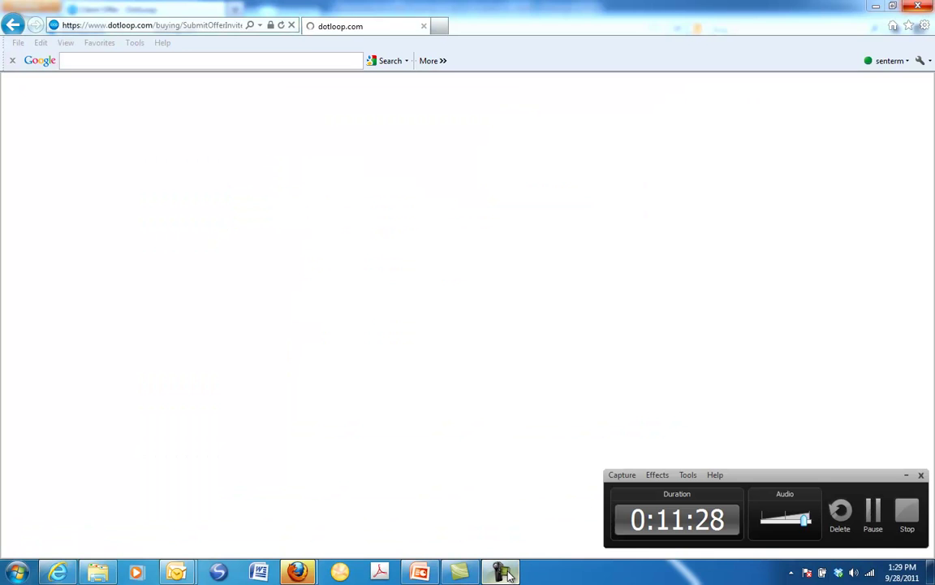
pyautogui.click(907, 476)
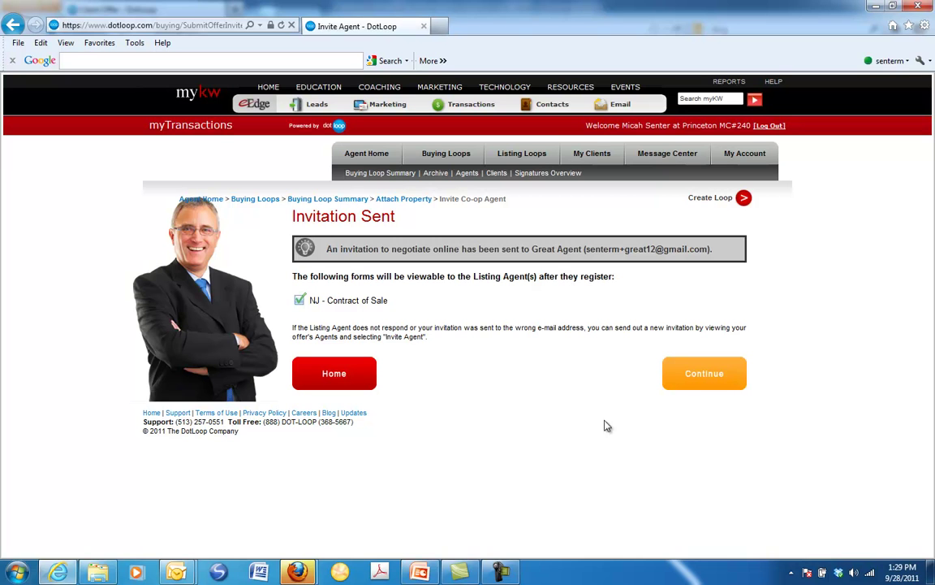
pyautogui.click(703, 380)
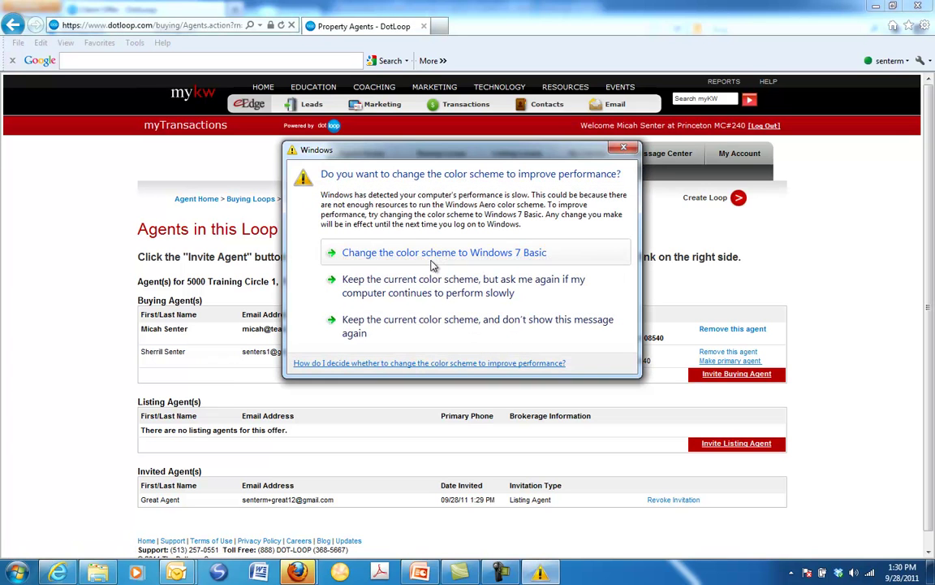
# Dismiss the Windows color-scheme prompt covering the Agents in this Loop page
pyautogui.click(614, 153)
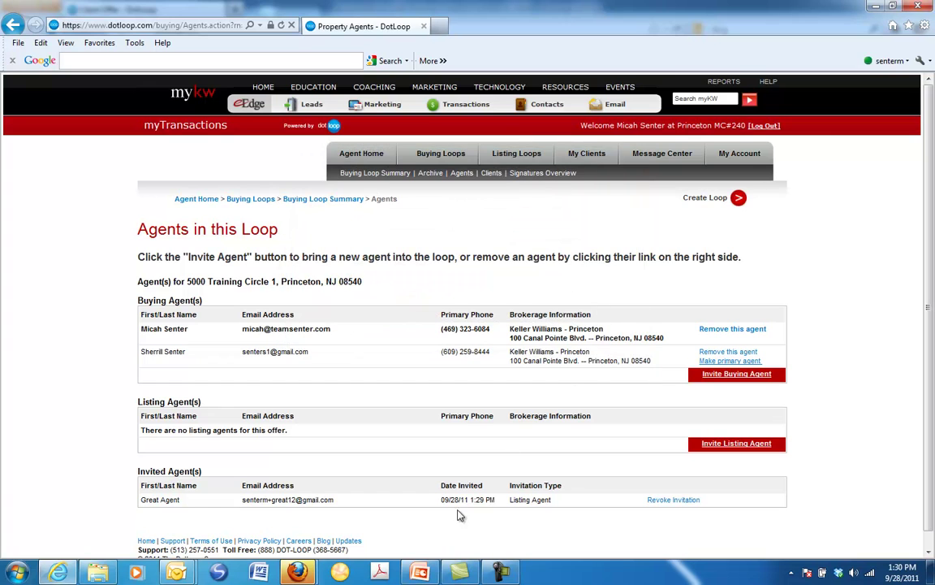